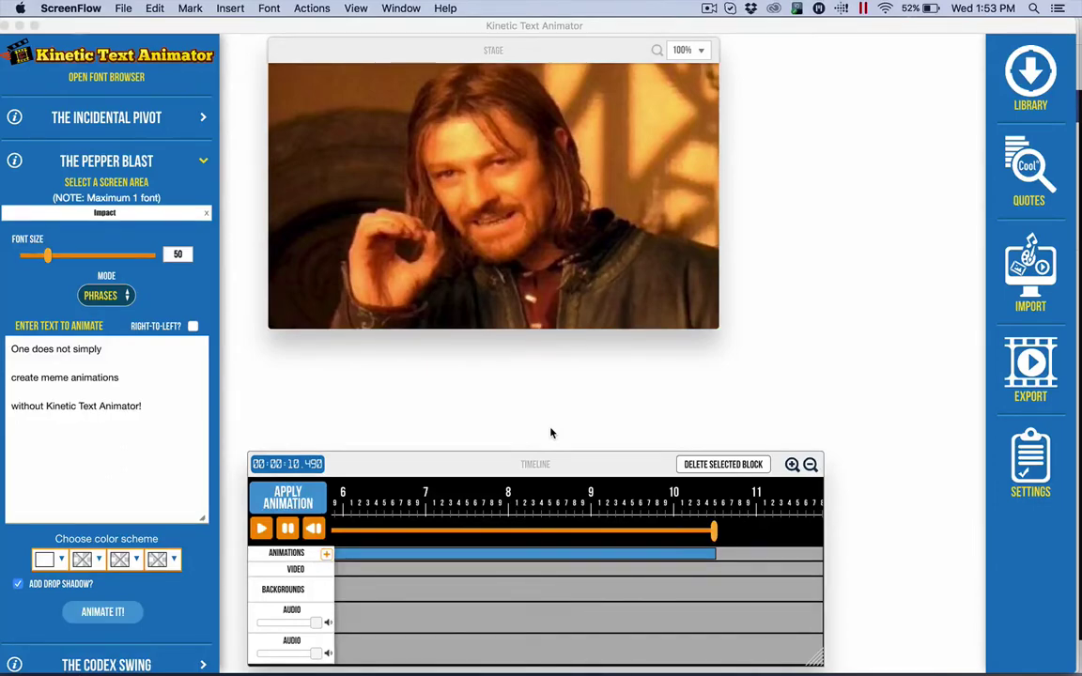
Step: Preview the animation, then apply the Pepper Blast animation to the text
{"action": "left_click", "coordinate": [311, 528]}
{"action": "left_click", "coordinate": [311, 528]}
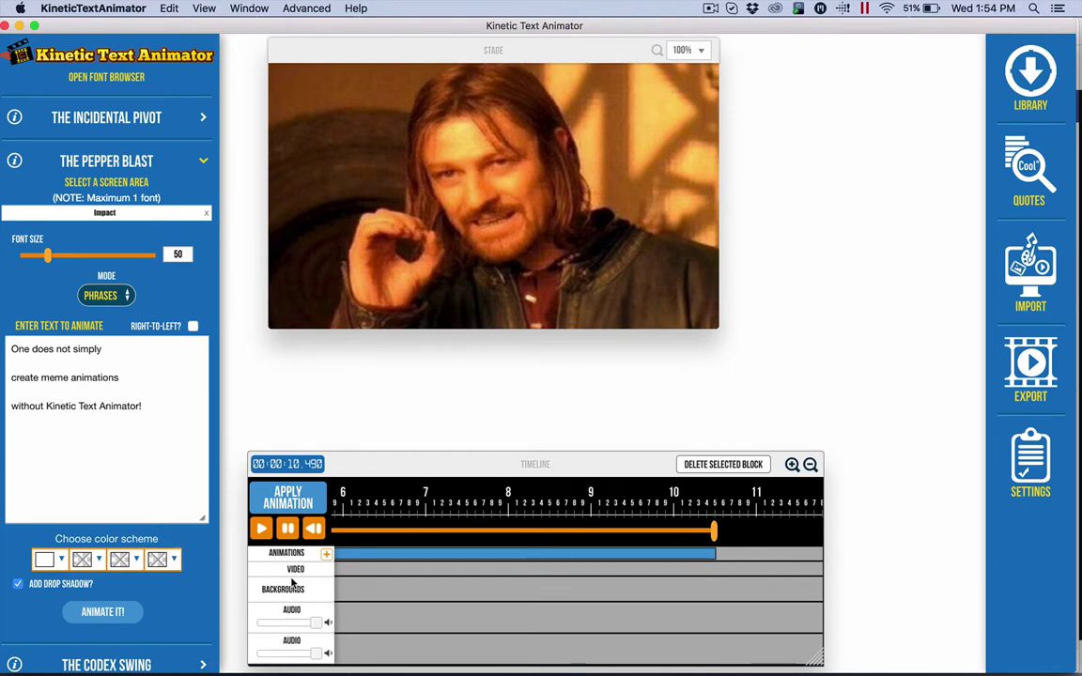
{"action": "left_click", "coordinate": [285, 490]}
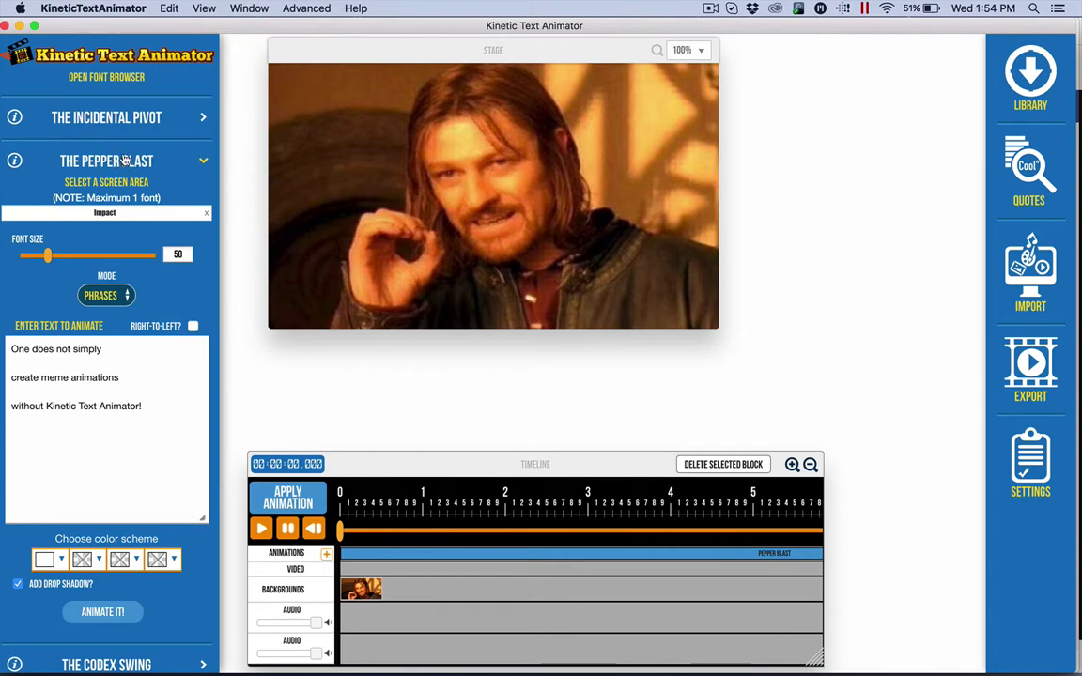
Step: Open and close the screen-area chooser, then scrub to 1.520 s to show 'One does not simply'
{"action": "left_click", "coordinate": [109, 181]}
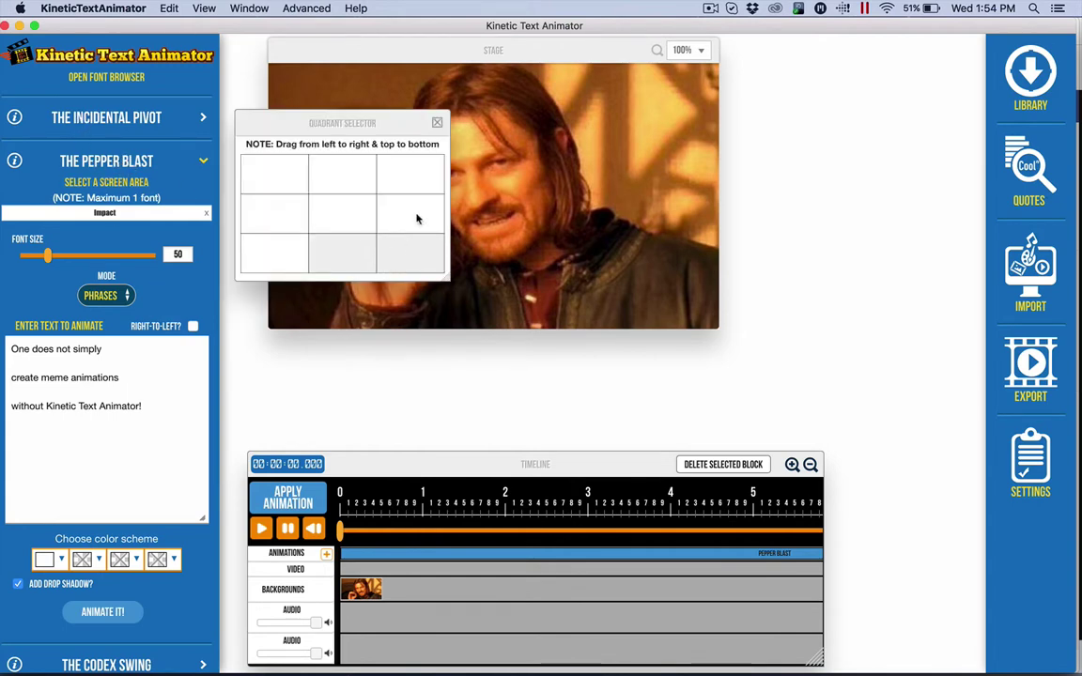
{"action": "left_click", "coordinate": [436, 122]}
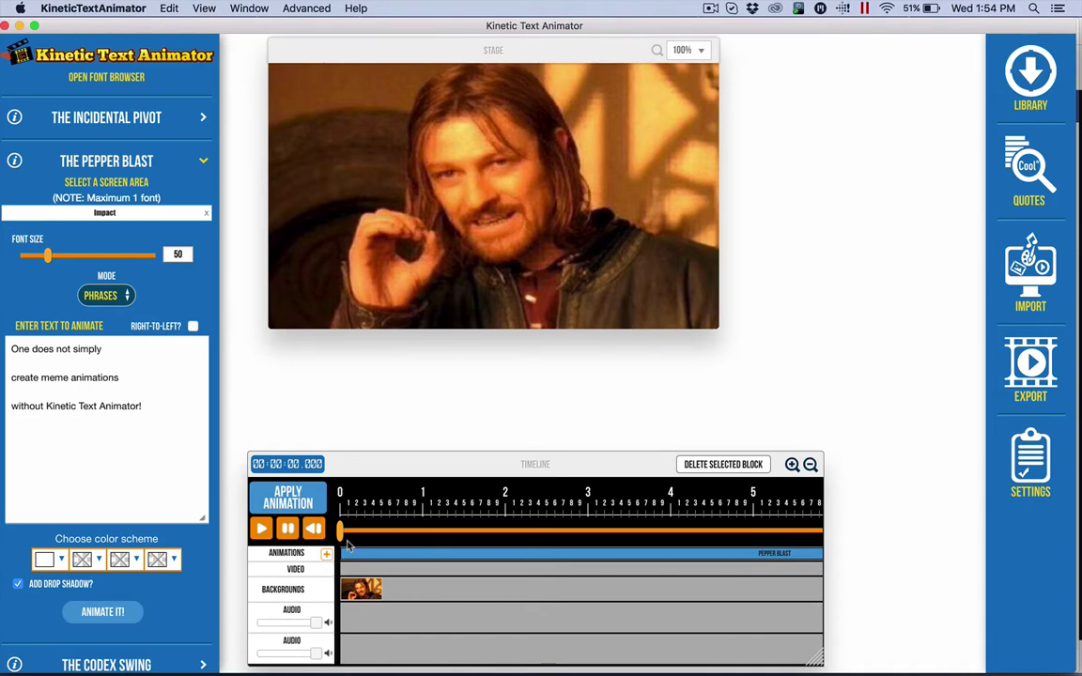
{"action": "left_click_drag", "start_coordinate": [342, 532], "coordinate": [466, 537]}
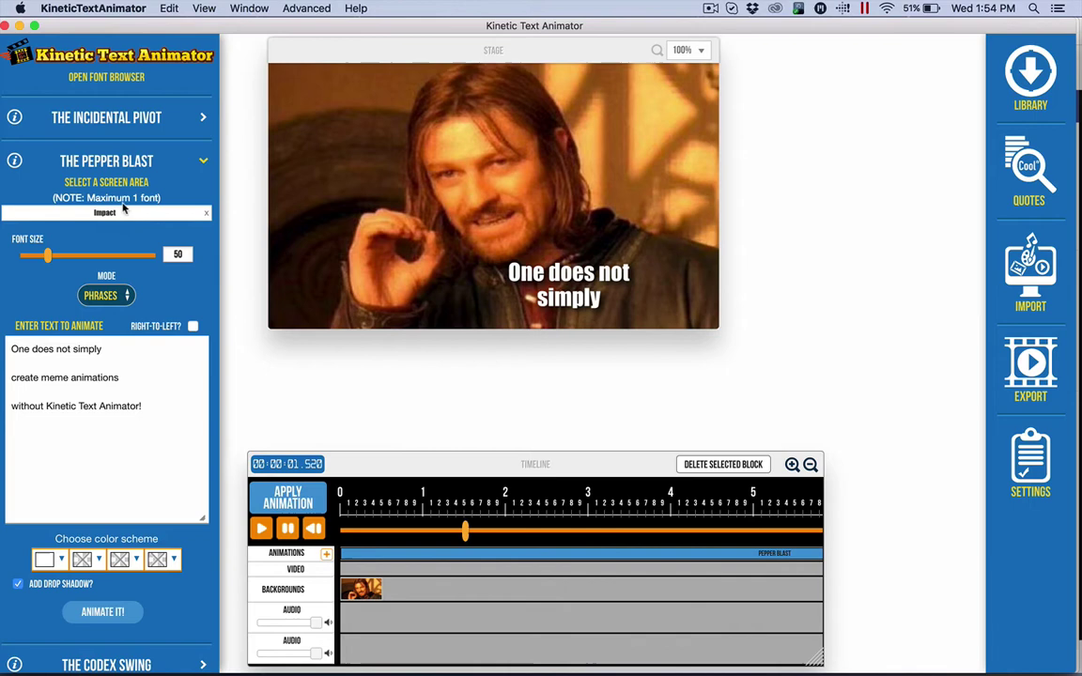
{"action": "left_click", "coordinate": [94, 75]}
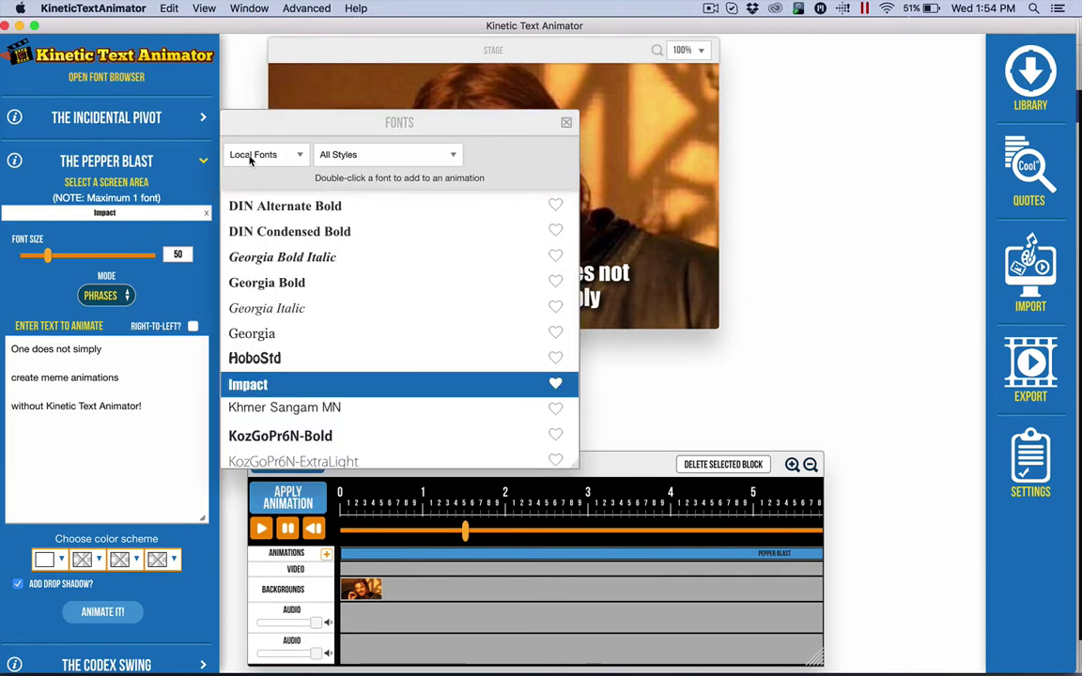
{"action": "scroll", "coordinate": [514, 201], "scroll_direction": "up", "scroll_amount": 1}
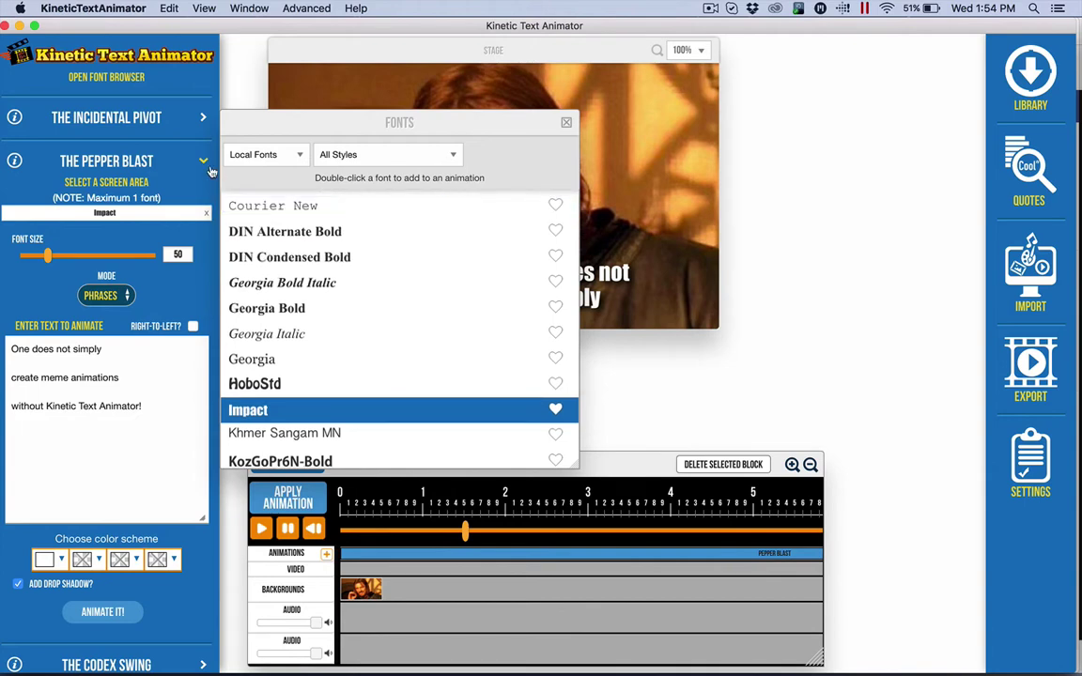
{"action": "scroll", "coordinate": [406, 213], "scroll_direction": "up", "scroll_amount": 5}
{"action": "left_click", "coordinate": [246, 154]}
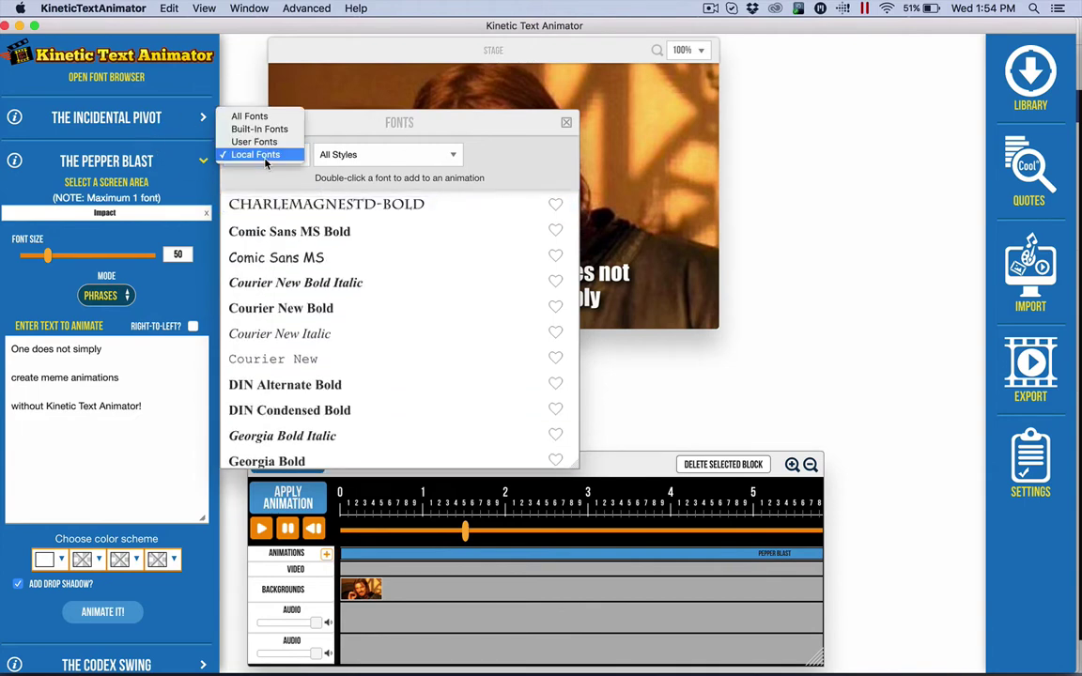
{"action": "left_click", "coordinate": [566, 122]}
{"action": "left_click", "coordinate": [565, 122]}
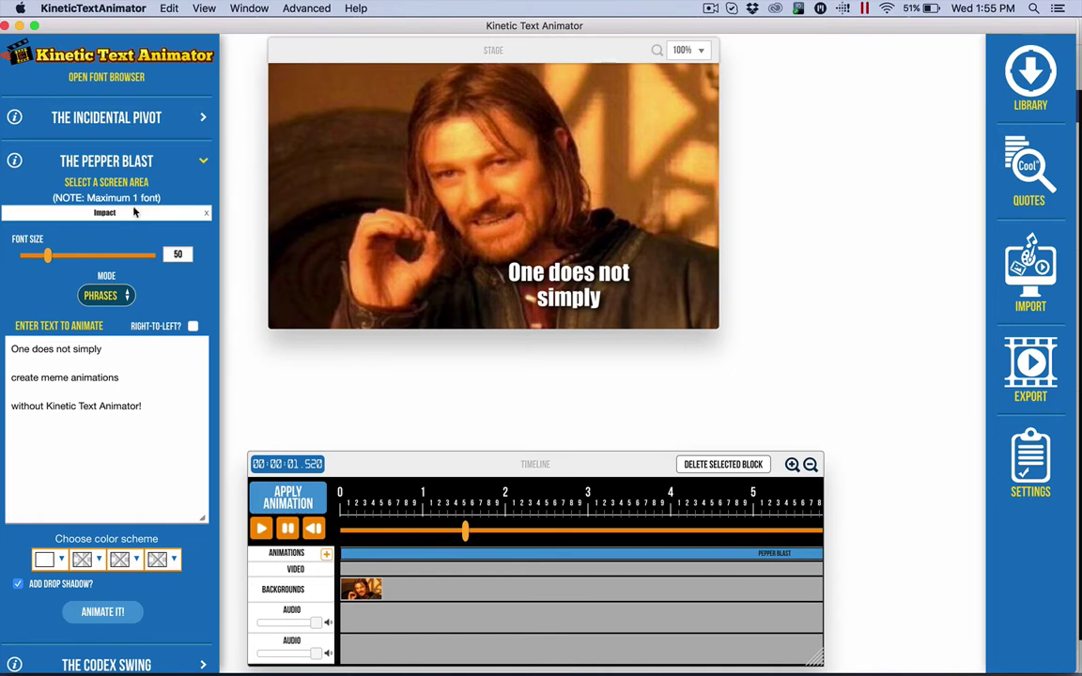
{"action": "left_click", "coordinate": [100, 297]}
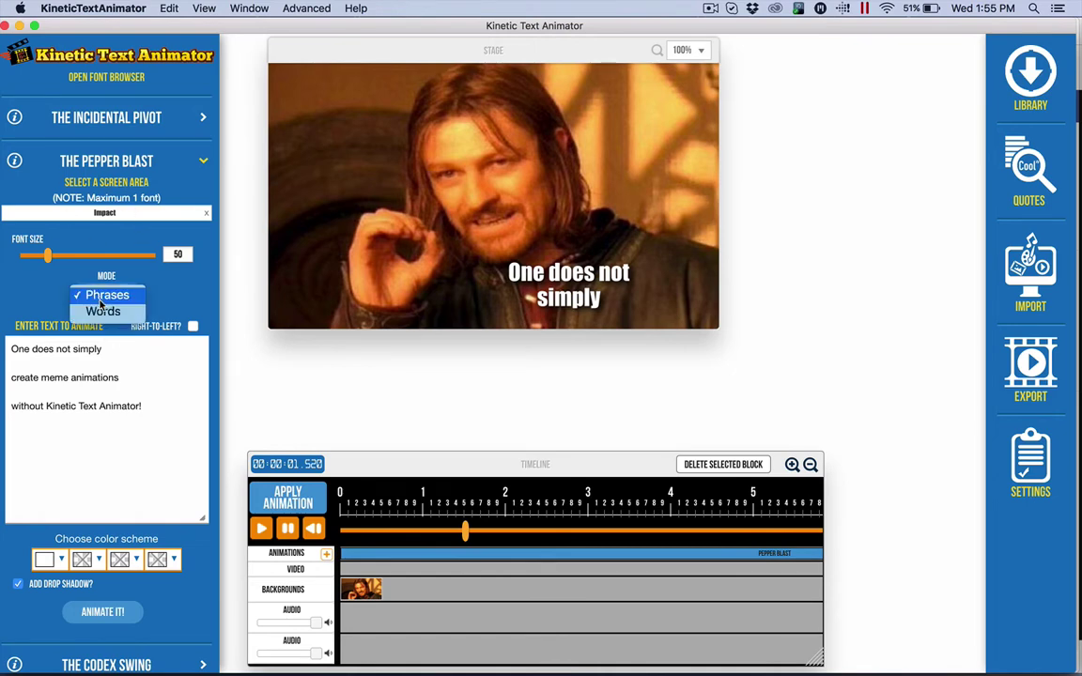
{"action": "left_click", "coordinate": [101, 299]}
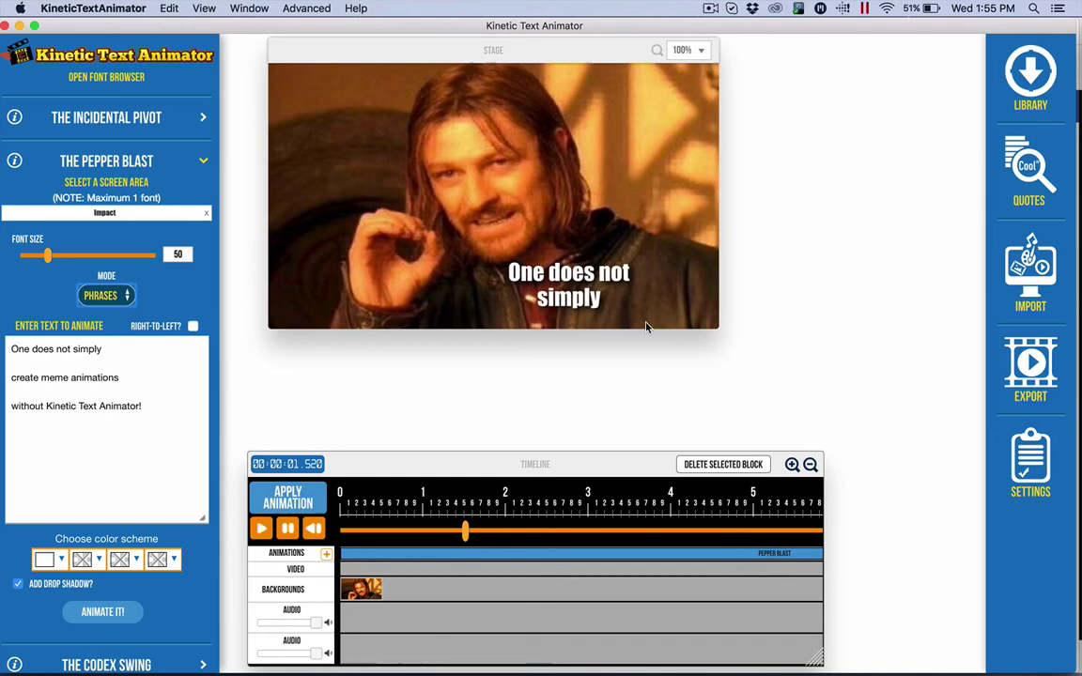
Step: Scroll the timeline to confirm the Pepper Blast block runs past 10 s, and rewind to 0
{"action": "scroll", "coordinate": [458, 543], "scroll_direction": "right", "scroll_amount": 10}
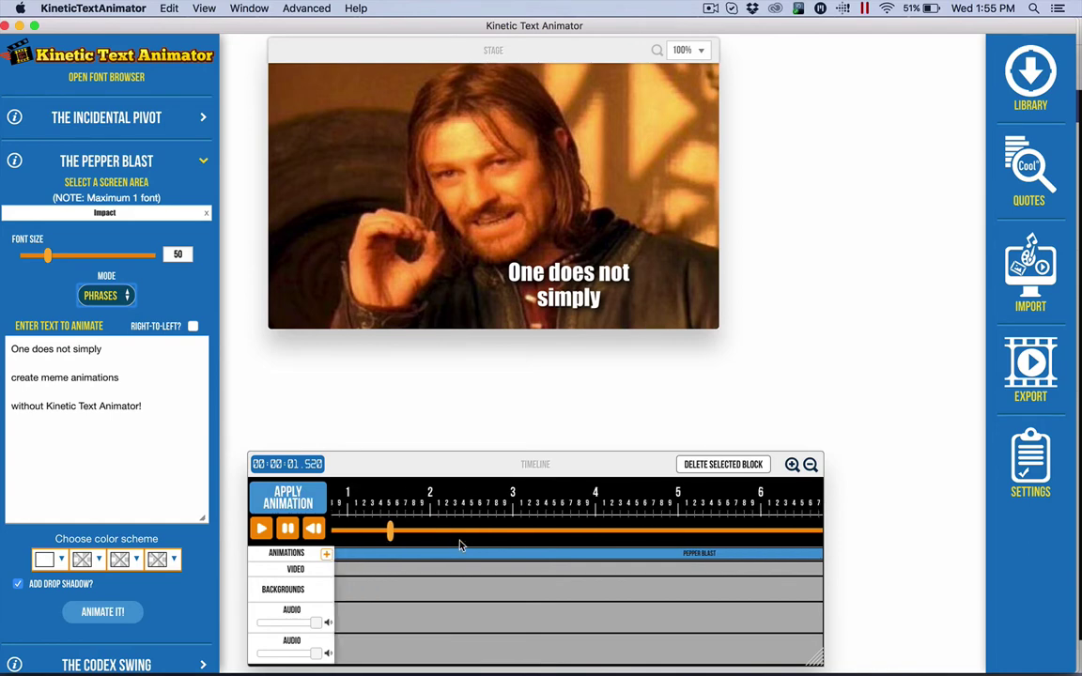
{"action": "scroll", "coordinate": [461, 545], "scroll_direction": "right", "scroll_amount": 2}
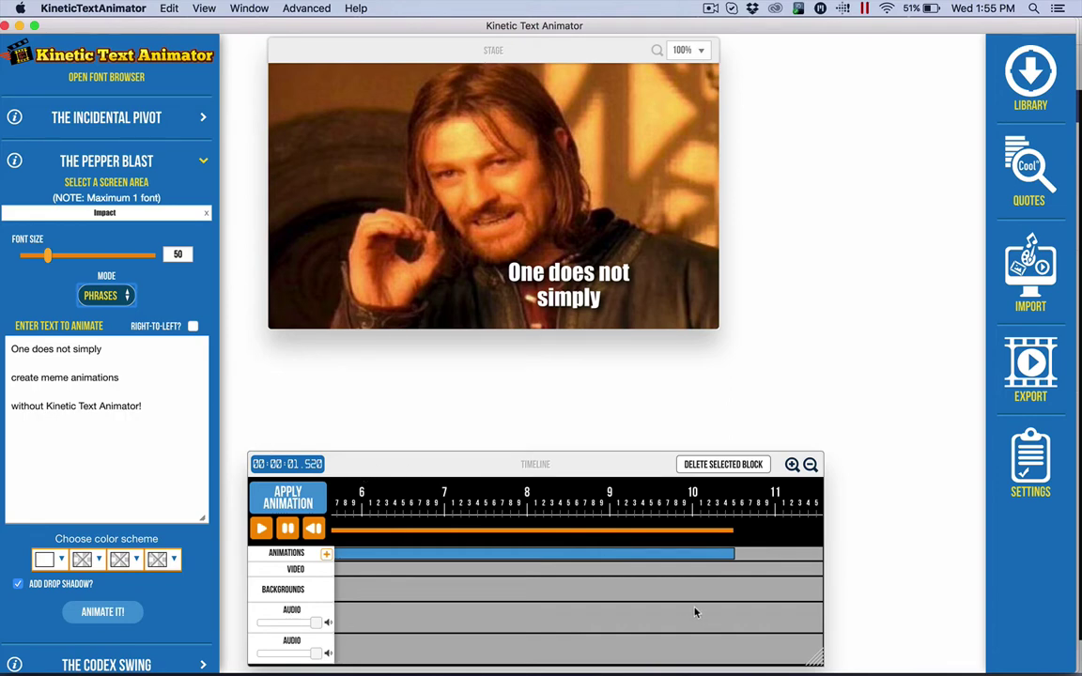
{"action": "scroll", "coordinate": [608, 580], "scroll_direction": "right", "scroll_amount": 2}
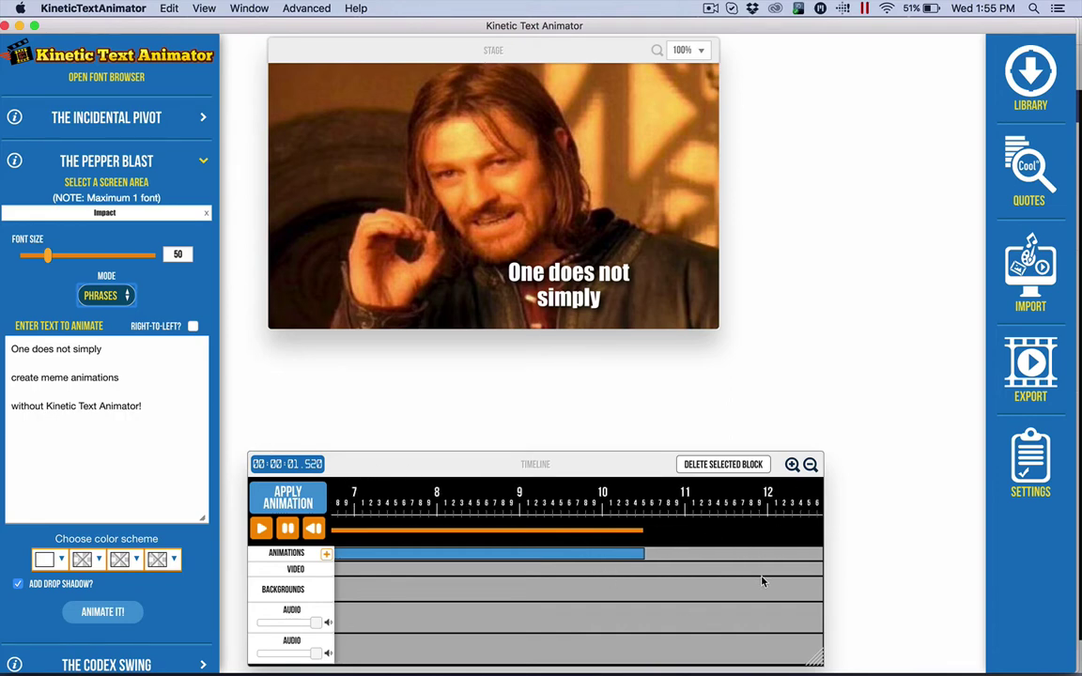
{"action": "left_click", "coordinate": [341, 533]}
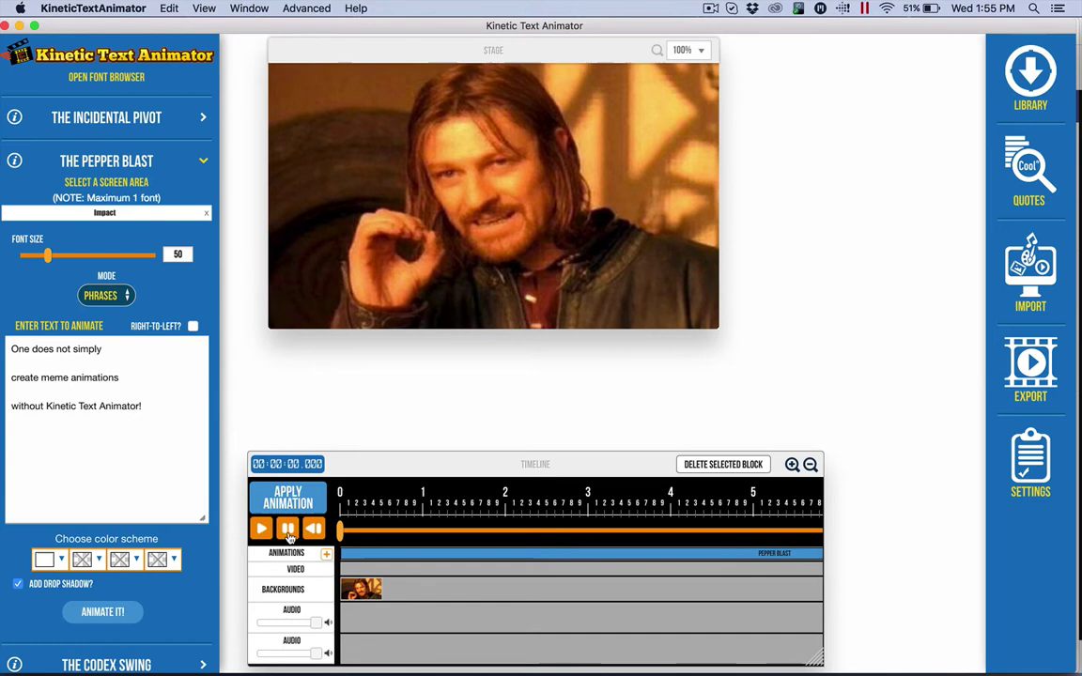
{"action": "scroll", "coordinate": [609, 570], "scroll_direction": "right", "scroll_amount": 5}
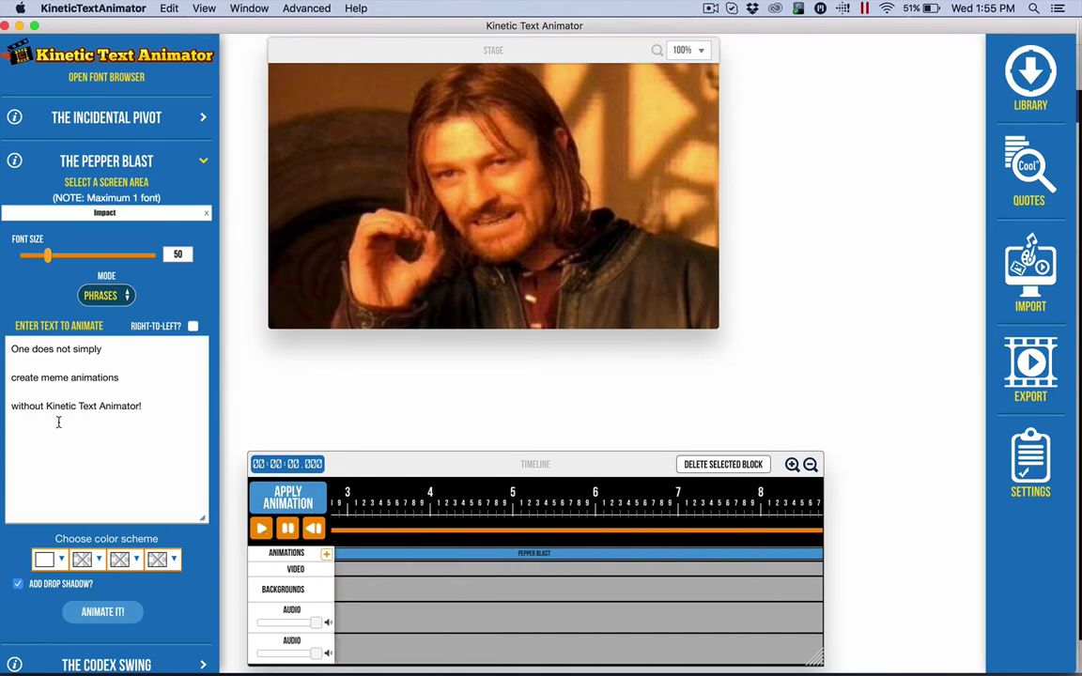
{"action": "scroll", "coordinate": [744, 562], "scroll_direction": "right", "scroll_amount": 3}
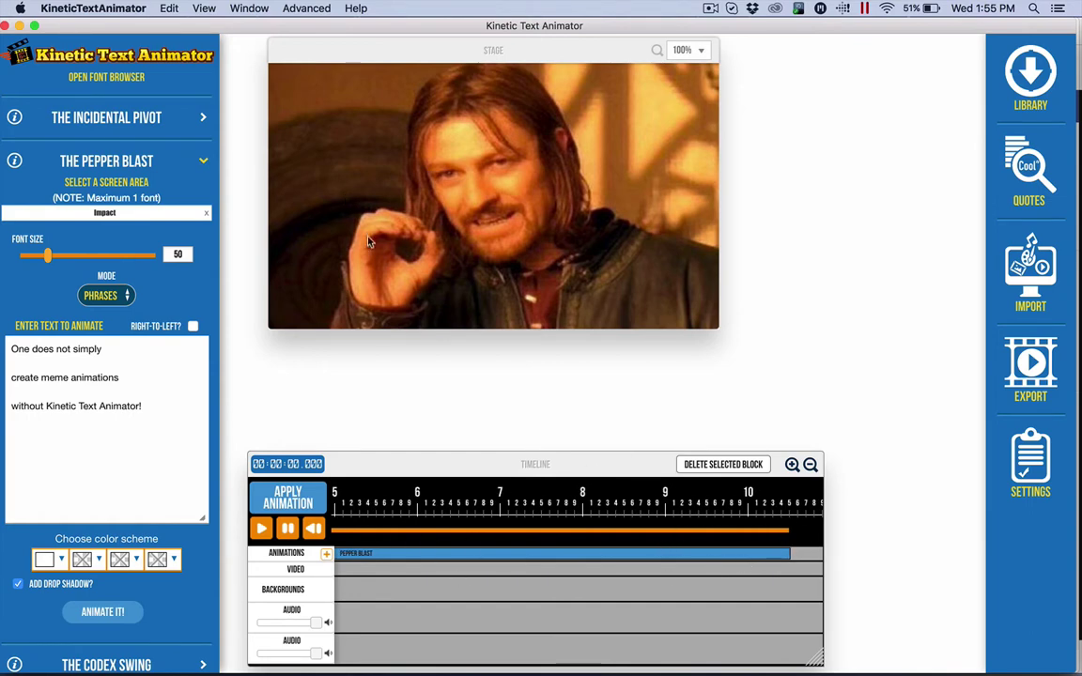
Step: Play the meme animation preview, then restart it from the beginning
{"action": "left_click", "coordinate": [263, 527]}
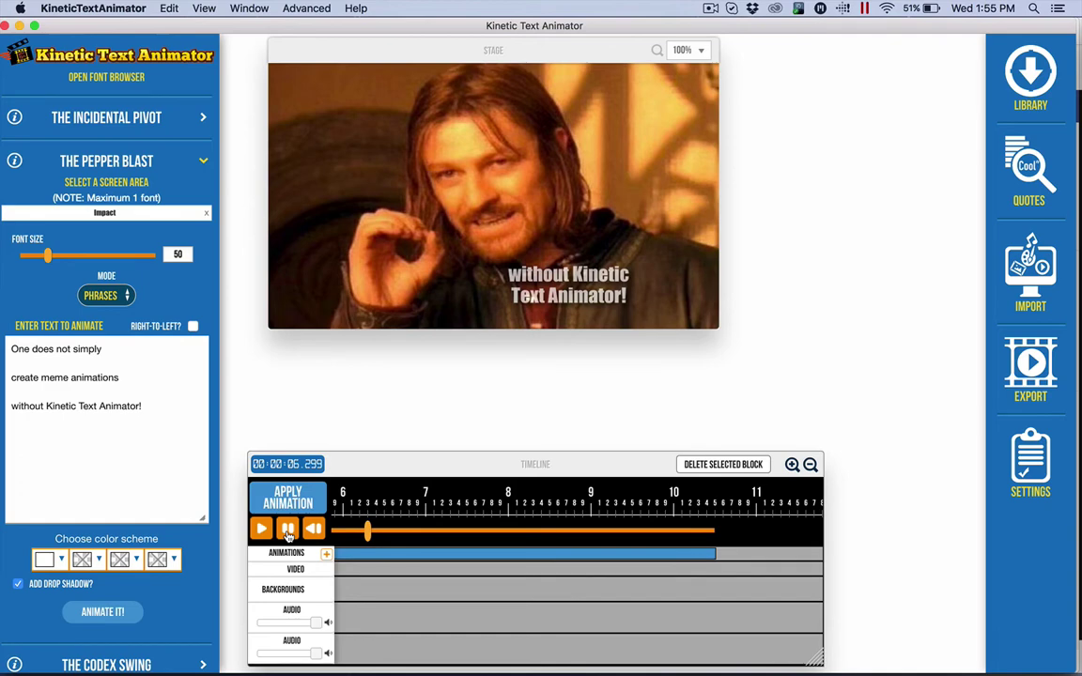
{"action": "left_click", "coordinate": [287, 530]}
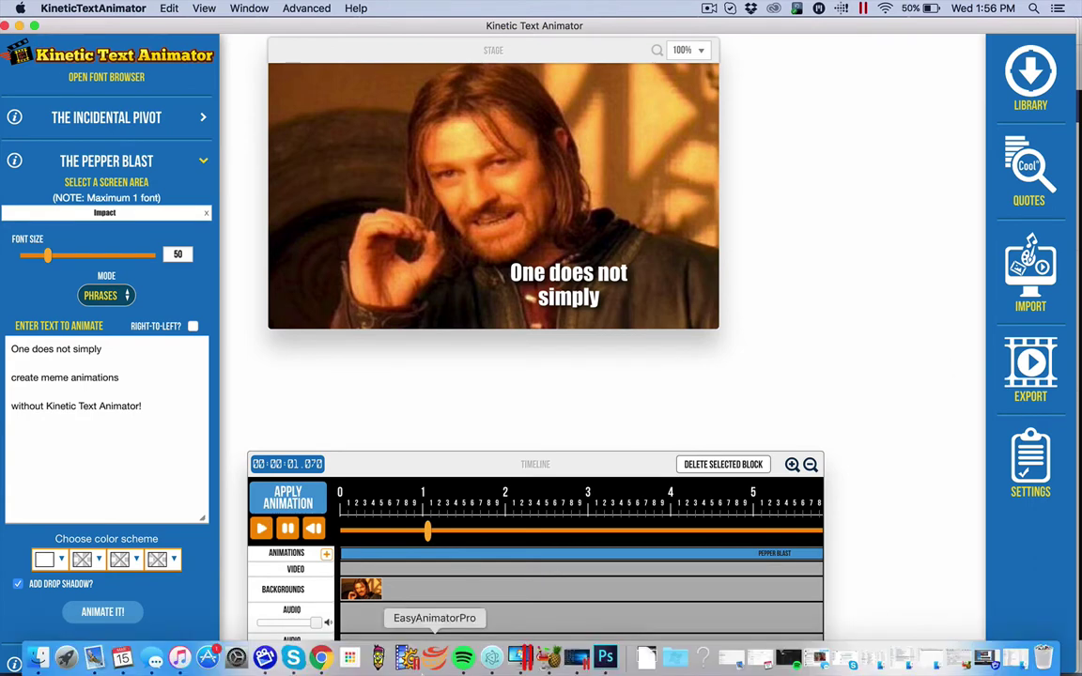
Step: Move the animator aside and switch to the Google Images search tab in Chrome
{"action": "mouse_move", "coordinate": [435, 657]}
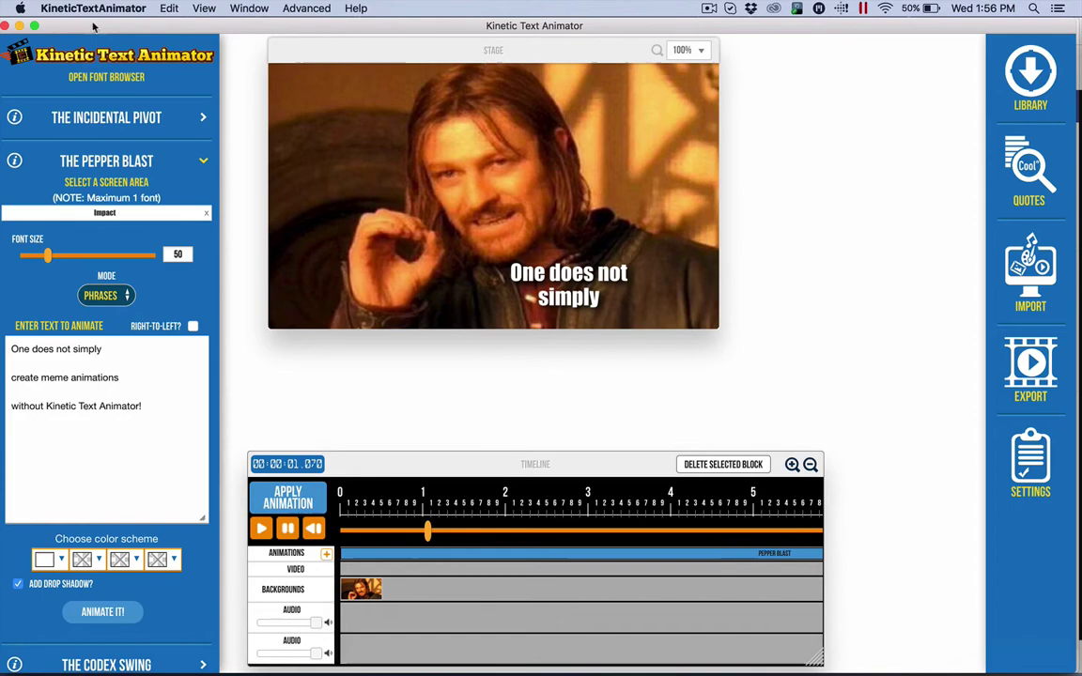
{"action": "left_click_drag", "start_coordinate": [91, 28], "coordinate": [122, 279]}
{"action": "left_click", "coordinate": [137, 38]}
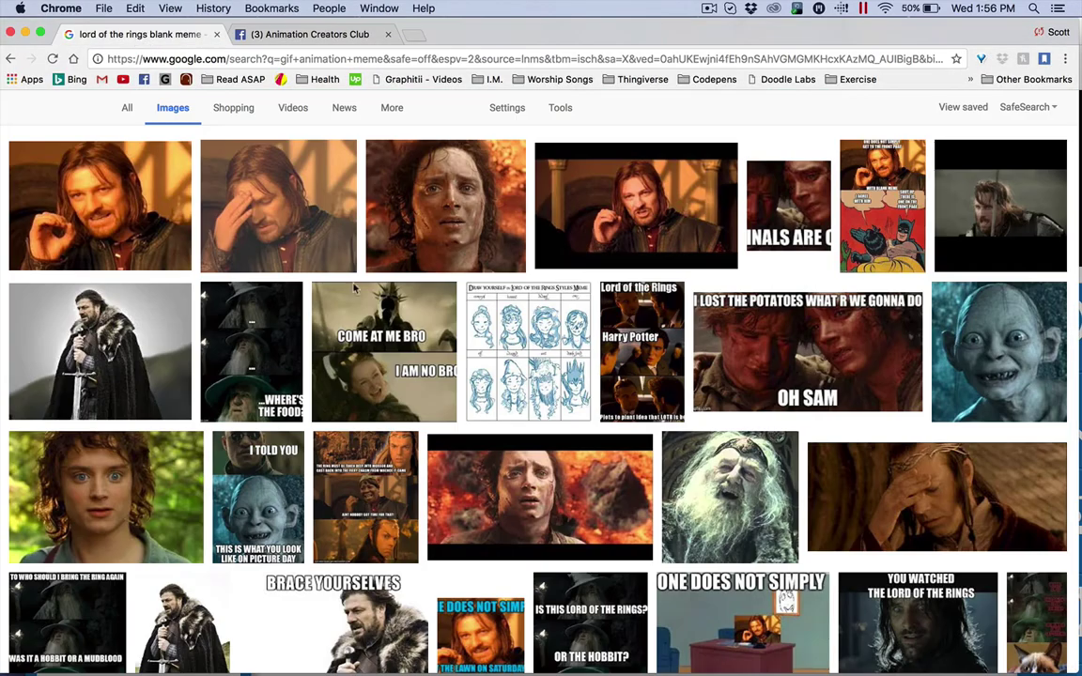
{"action": "scroll", "coordinate": [197, 130], "scroll_direction": "up", "scroll_amount": 2}
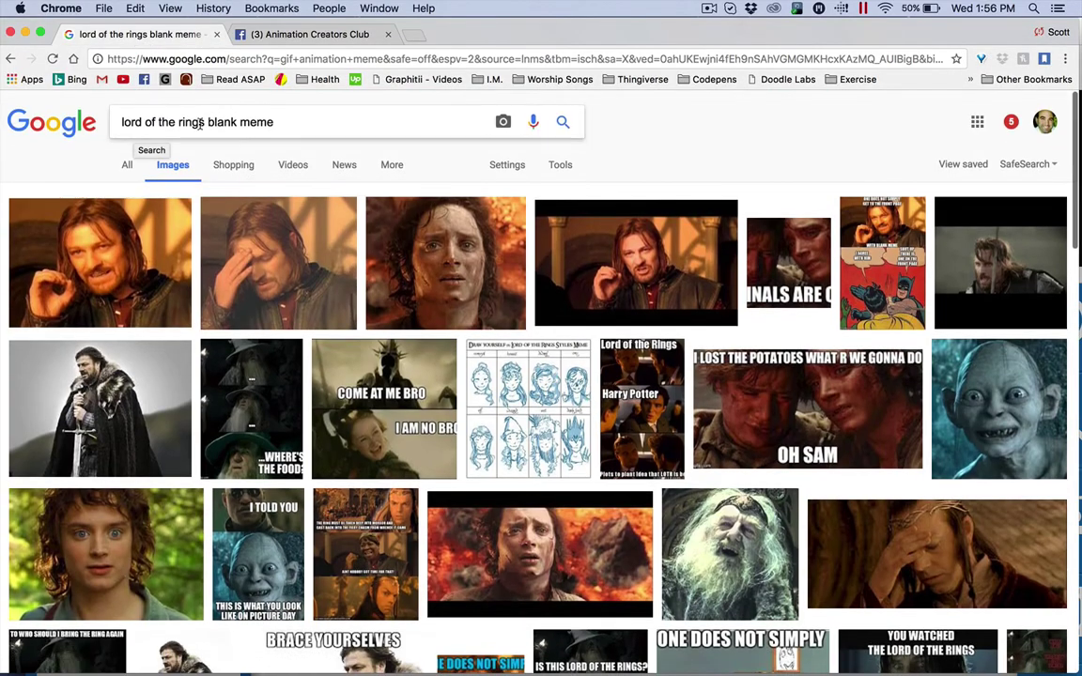
Step: Replace the search query with 'one does not simply' and run the blank meme search
{"action": "left_click_drag", "start_coordinate": [200, 121], "coordinate": [99, 105]}
{"action": "left_click", "coordinate": [136, 108]}
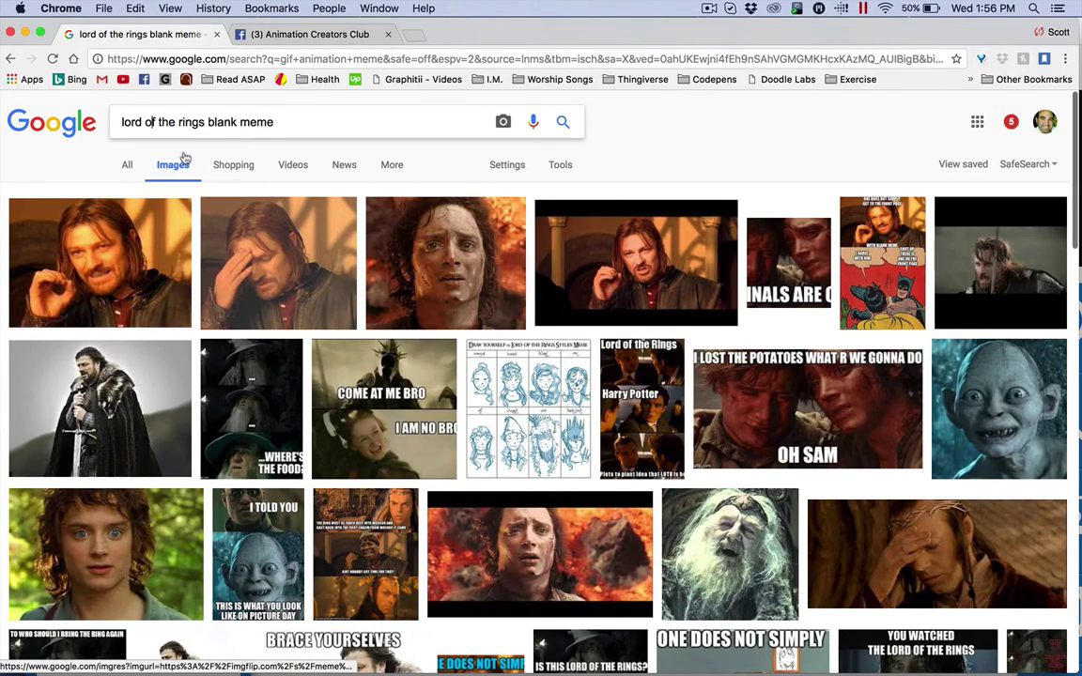
{"action": "left_click_drag", "start_coordinate": [203, 122], "coordinate": [94, 127]}
{"action": "type", "text": "one does"}
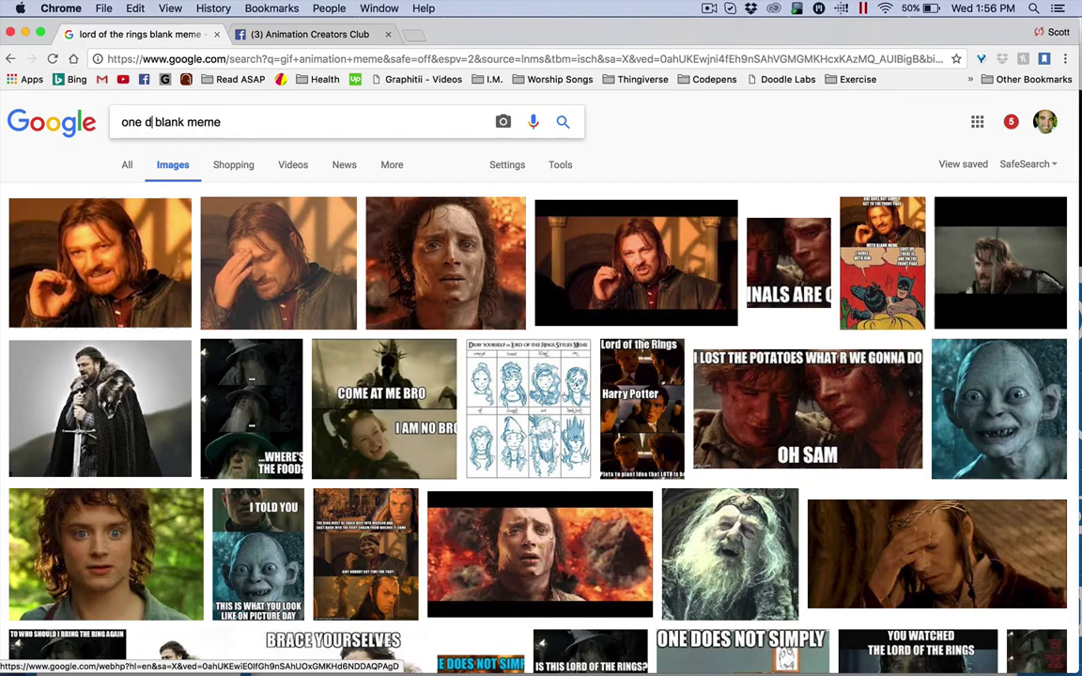
{"action": "type", "text": " not simply"}
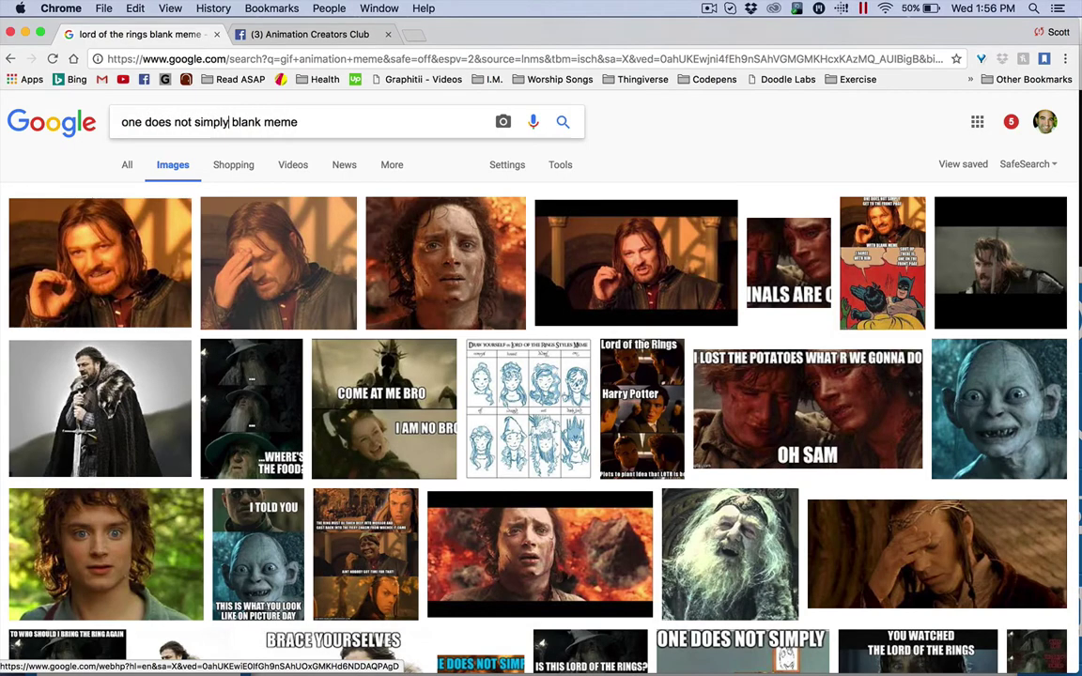
{"action": "key", "text": "Return"}
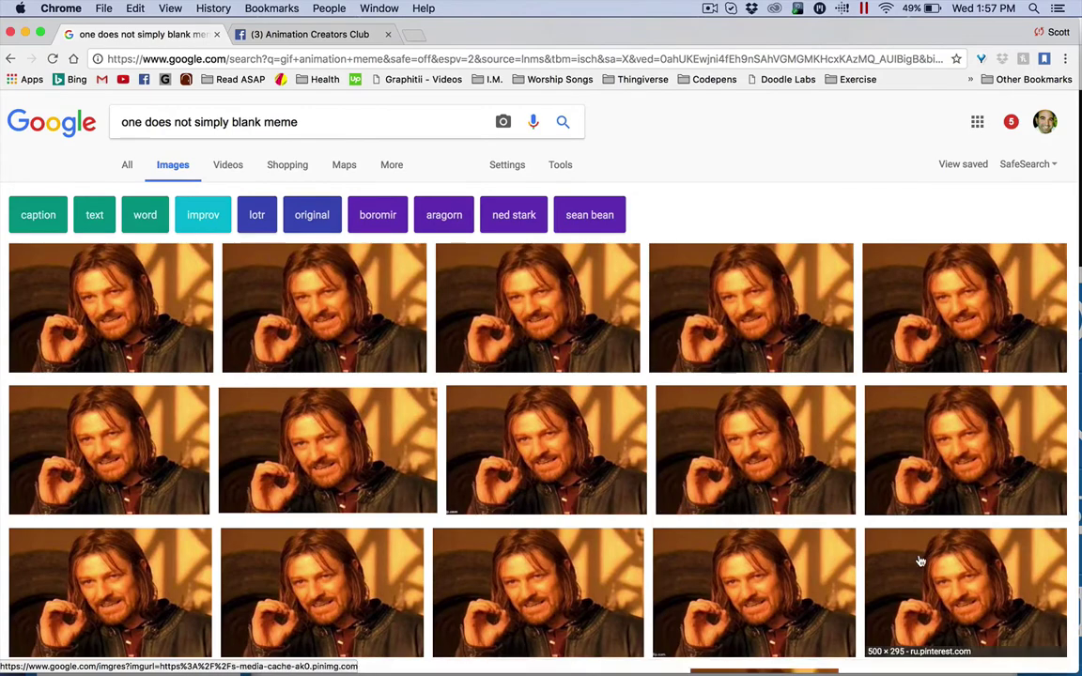
Step: Open the blank 600×354 meme image (3c5.jpg) in its own tab
{"action": "scroll", "coordinate": [647, 629], "scroll_direction": "down", "scroll_amount": 5}
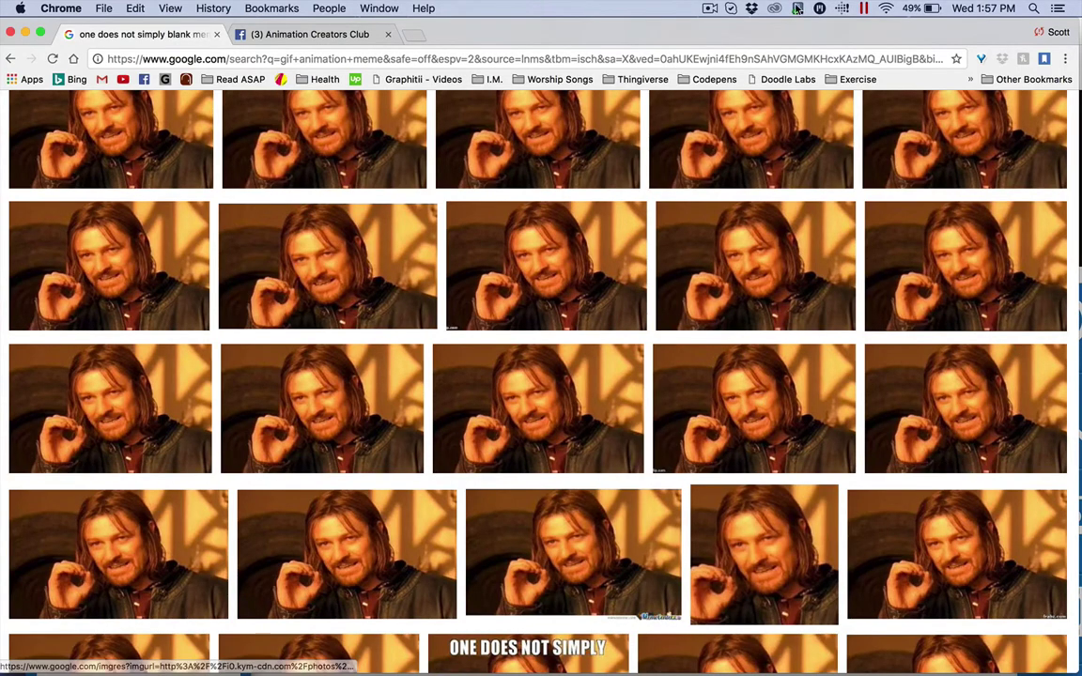
{"action": "scroll", "coordinate": [569, 167], "scroll_direction": "up", "scroll_amount": 3}
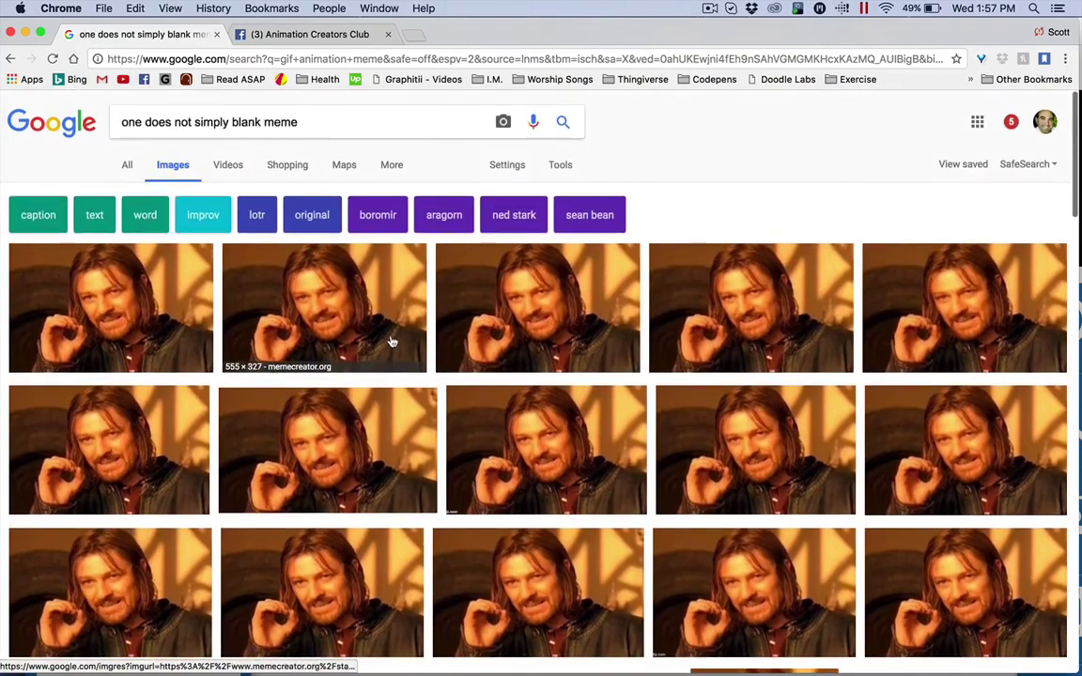
{"action": "left_click", "coordinate": [773, 313]}
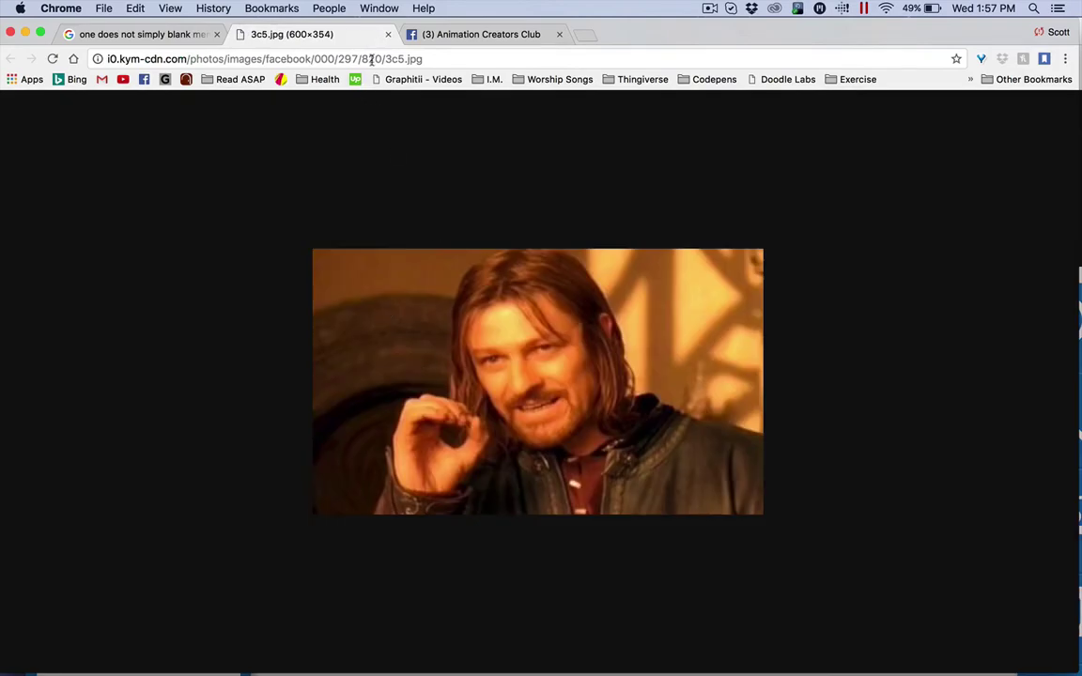
Step: Confirm in Photoshop's Image Size that one_does_not_simply.jpg is 600 × 354 px, then close the dialog
{"action": "mouse_move", "coordinate": [427, 662]}
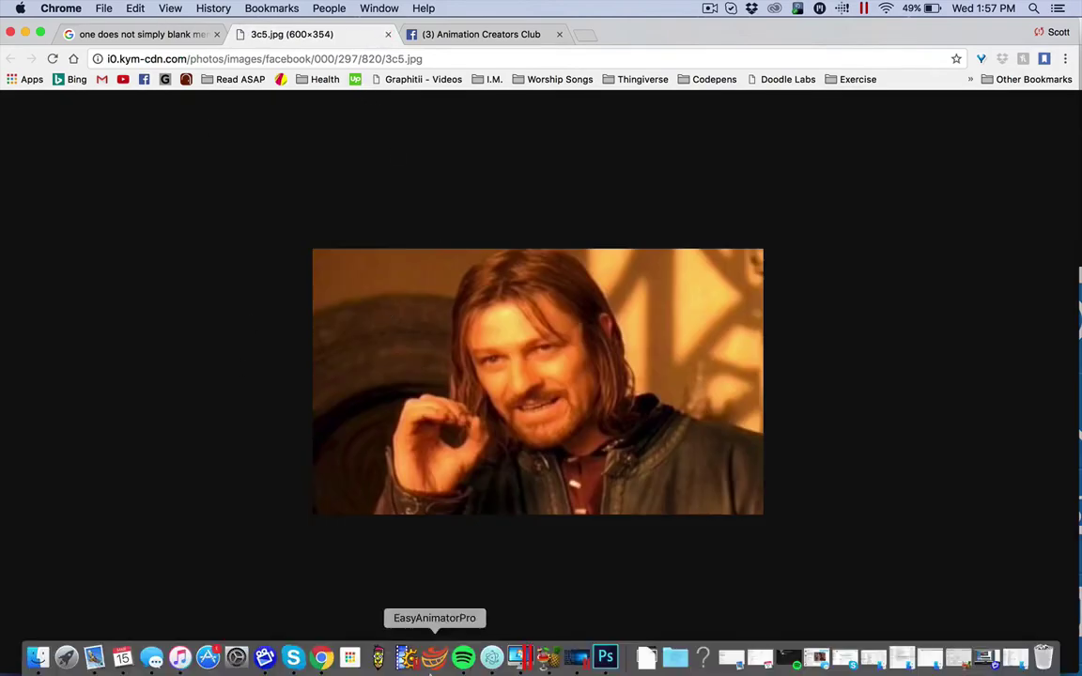
{"action": "left_click", "coordinate": [605, 661]}
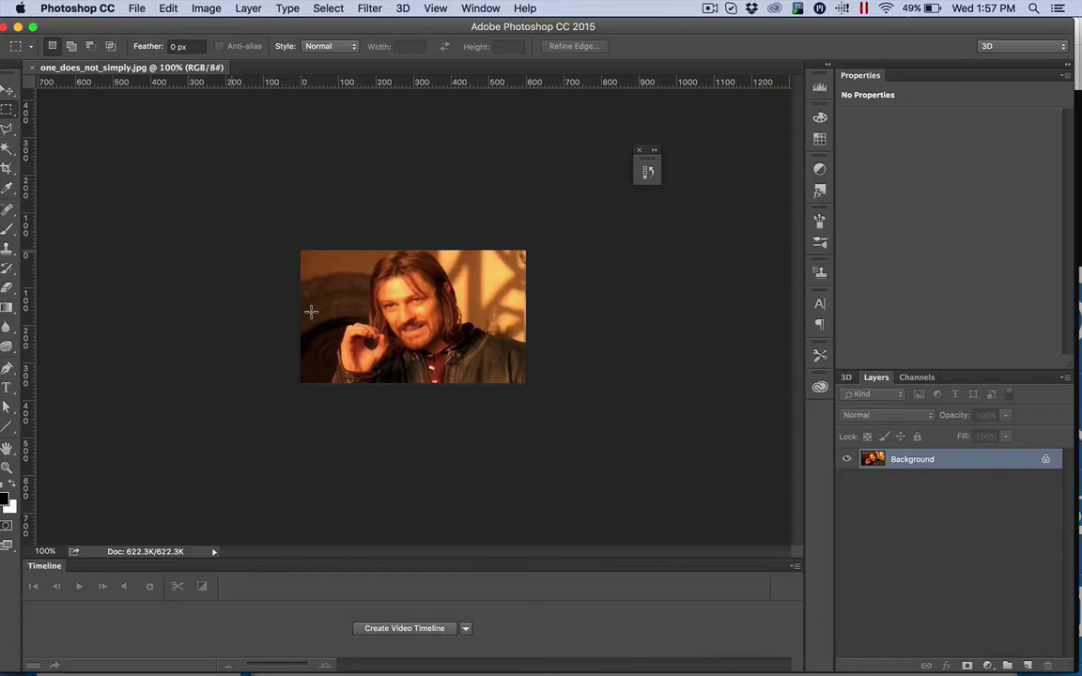
{"action": "left_click", "coordinate": [201, 10]}
{"action": "mouse_move", "coordinate": [249, 156]}
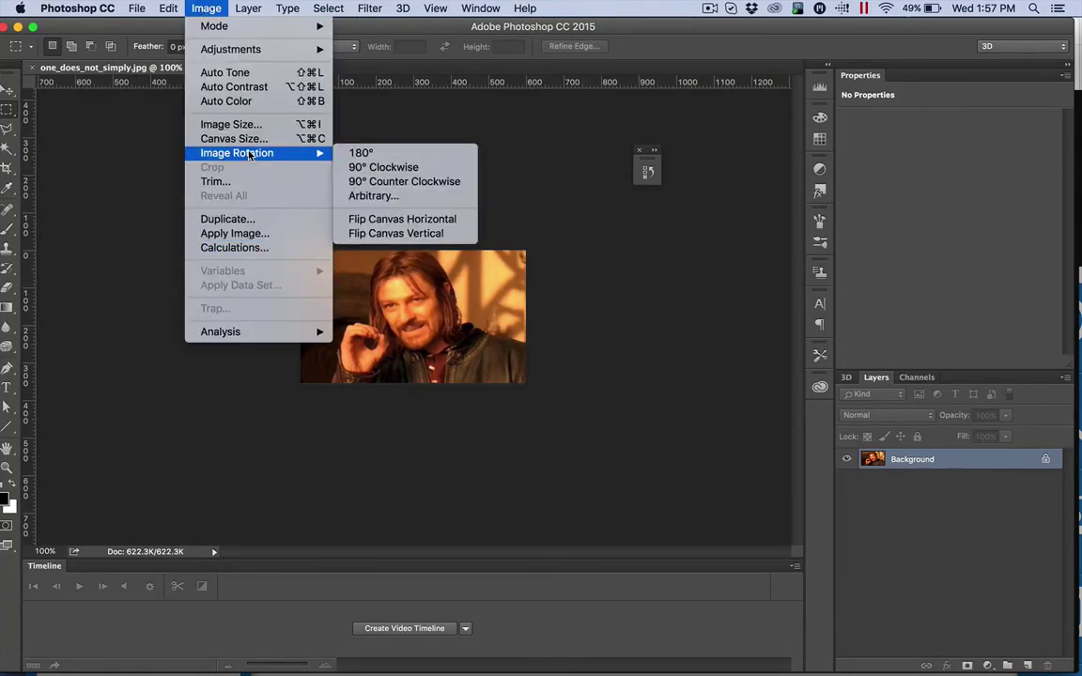
{"action": "left_click", "coordinate": [247, 132]}
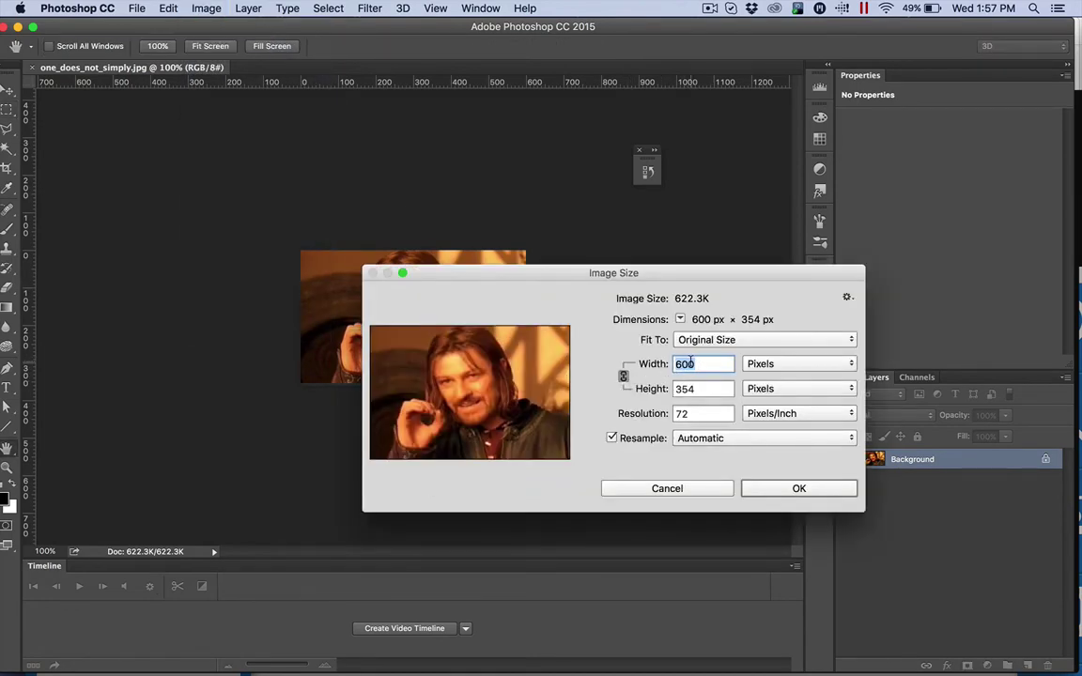
{"action": "left_click", "coordinate": [660, 488]}
{"action": "mouse_move", "coordinate": [575, 655]}
{"action": "left_click", "coordinate": [492, 655]}
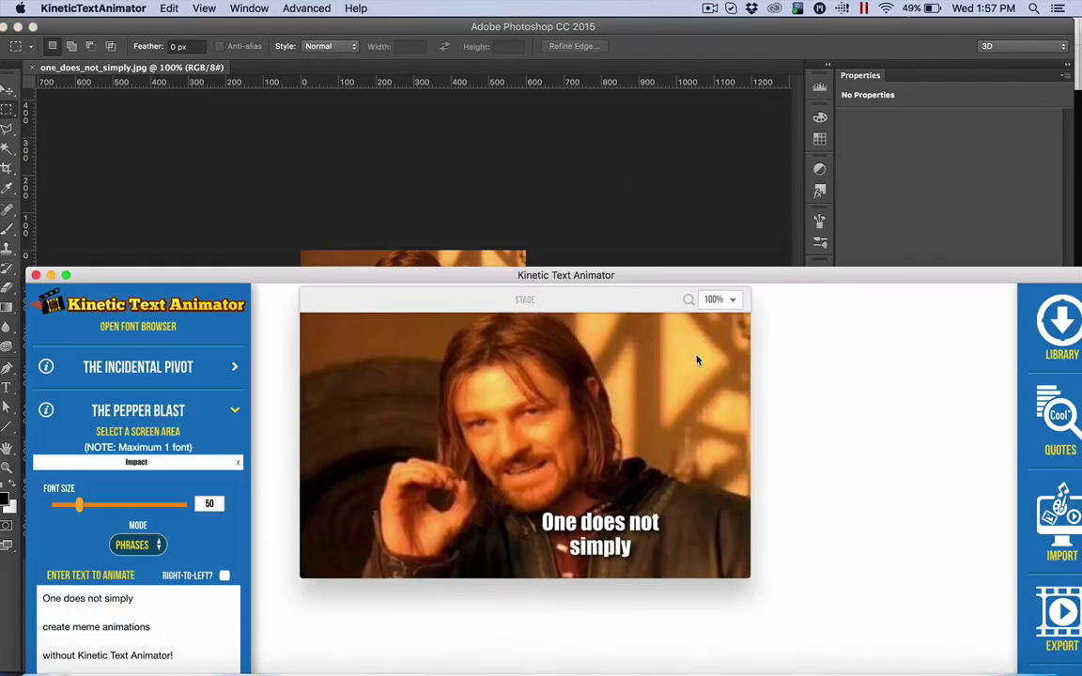
{"action": "double_click", "coordinate": [785, 274]}
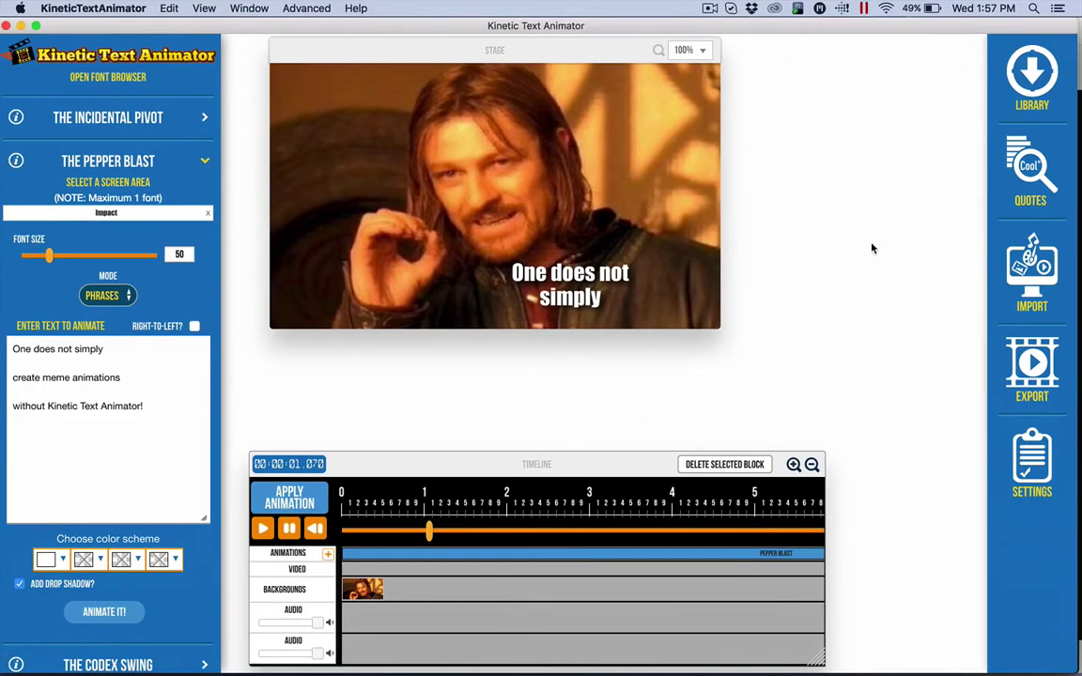
{"action": "left_click", "coordinate": [1032, 462]}
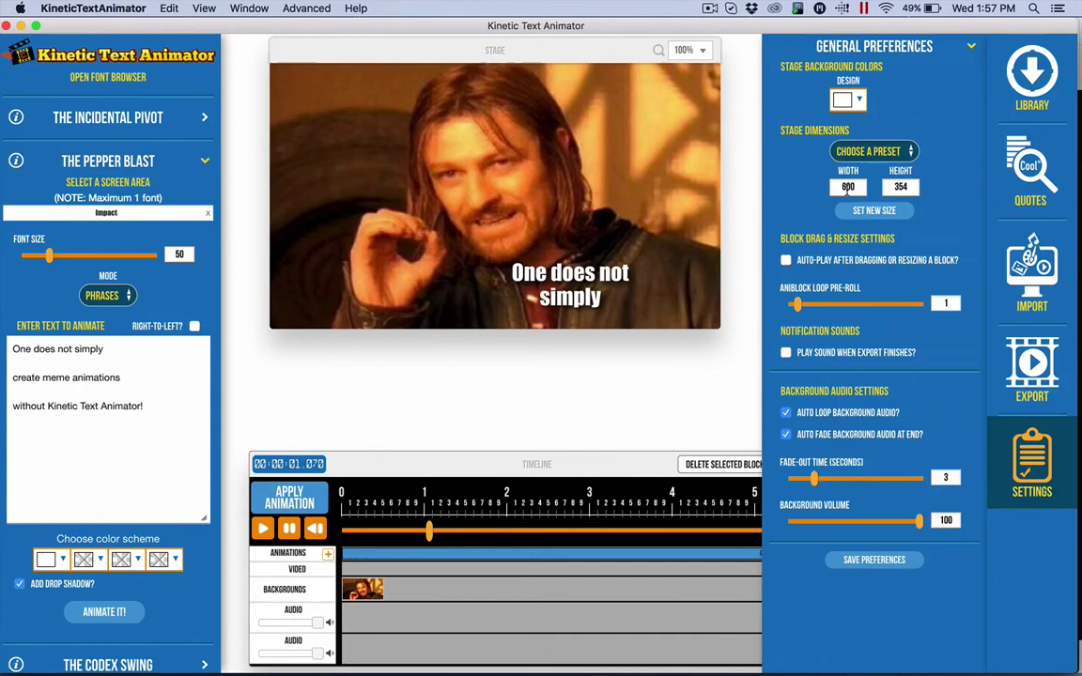
{"action": "left_click", "coordinate": [877, 212]}
{"action": "left_click", "coordinate": [1029, 473]}
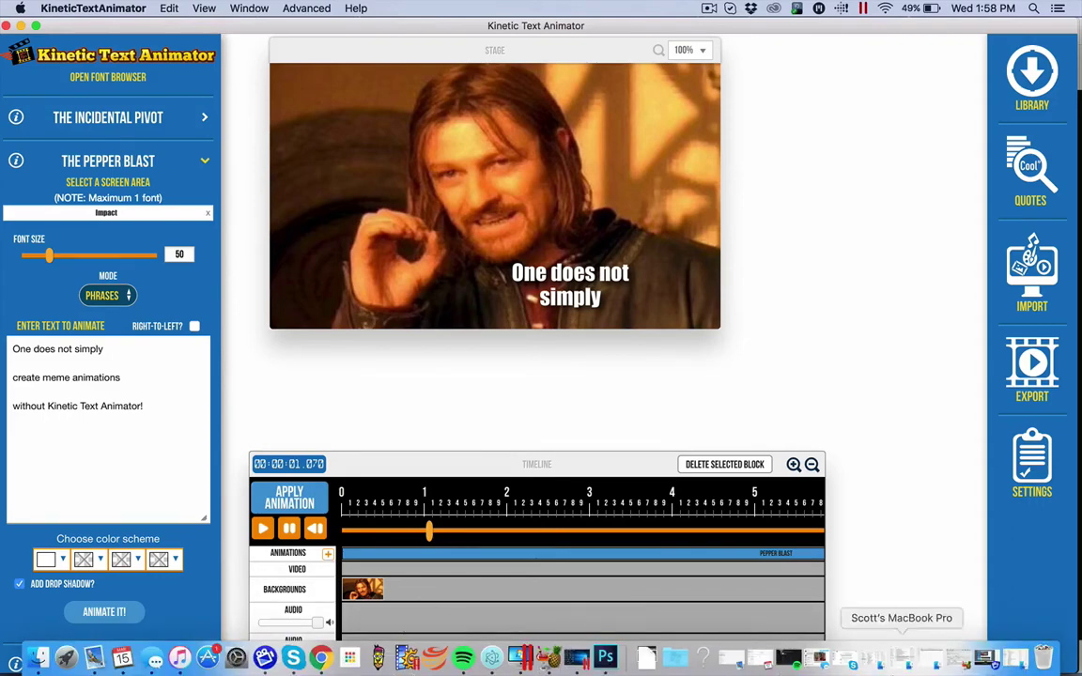
{"action": "left_click_drag", "start_coordinate": [183, 28], "coordinate": [204, 169]}
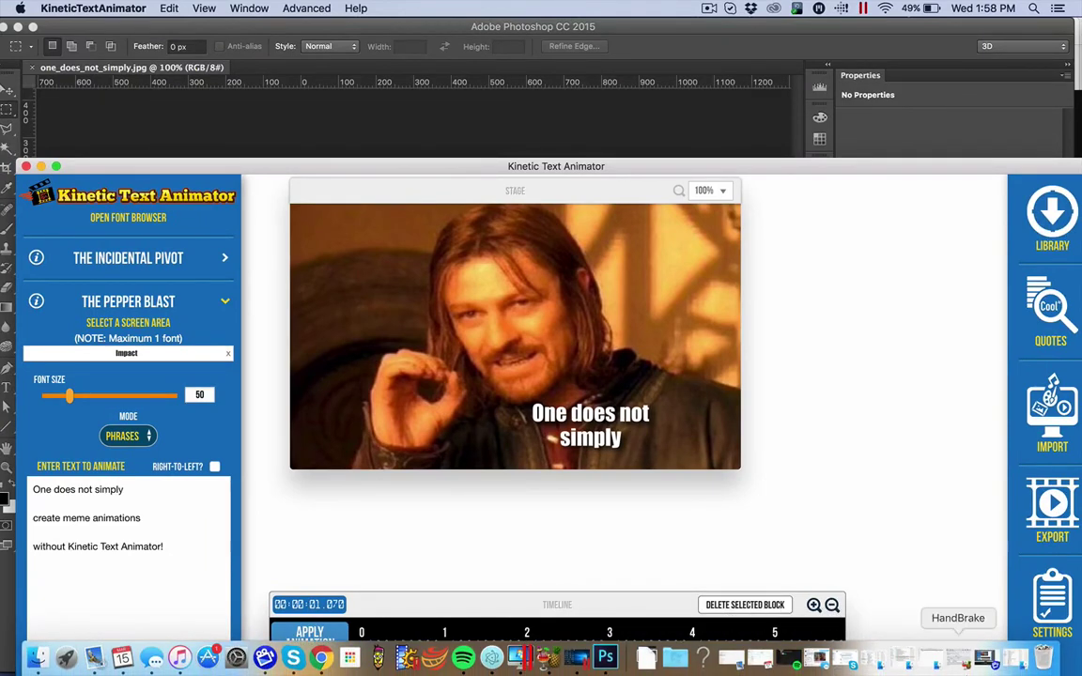
Step: Close the 3c5.jpg tab and scroll back through the 'one does not simply blank meme' results
{"action": "left_click", "coordinate": [93, 33]}
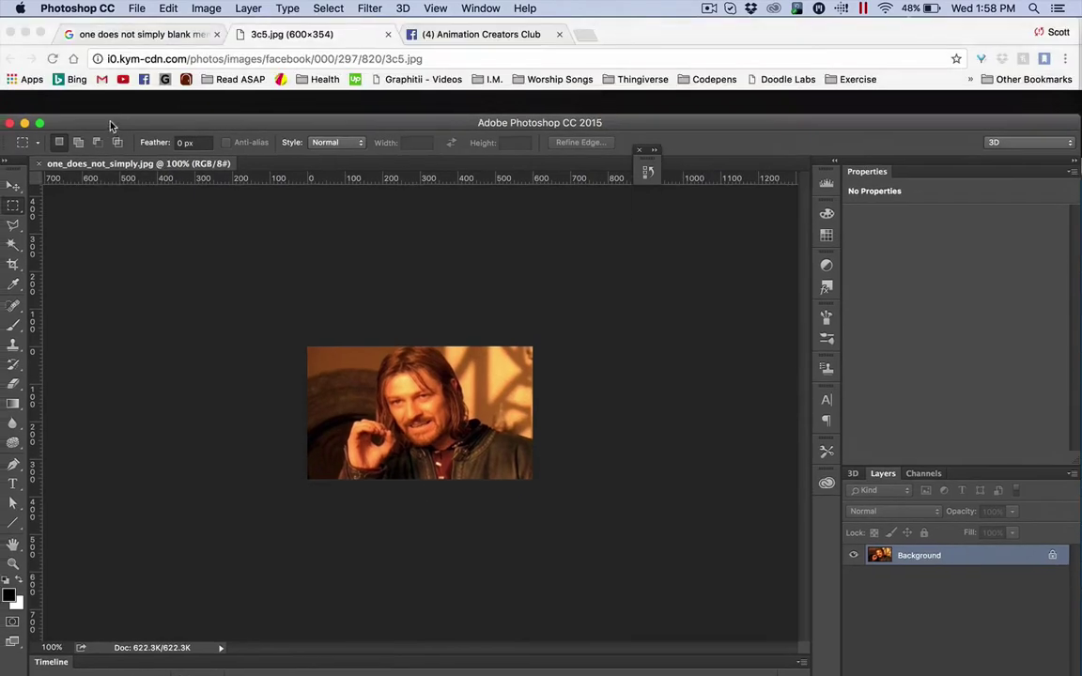
{"action": "left_click", "coordinate": [54, 28]}
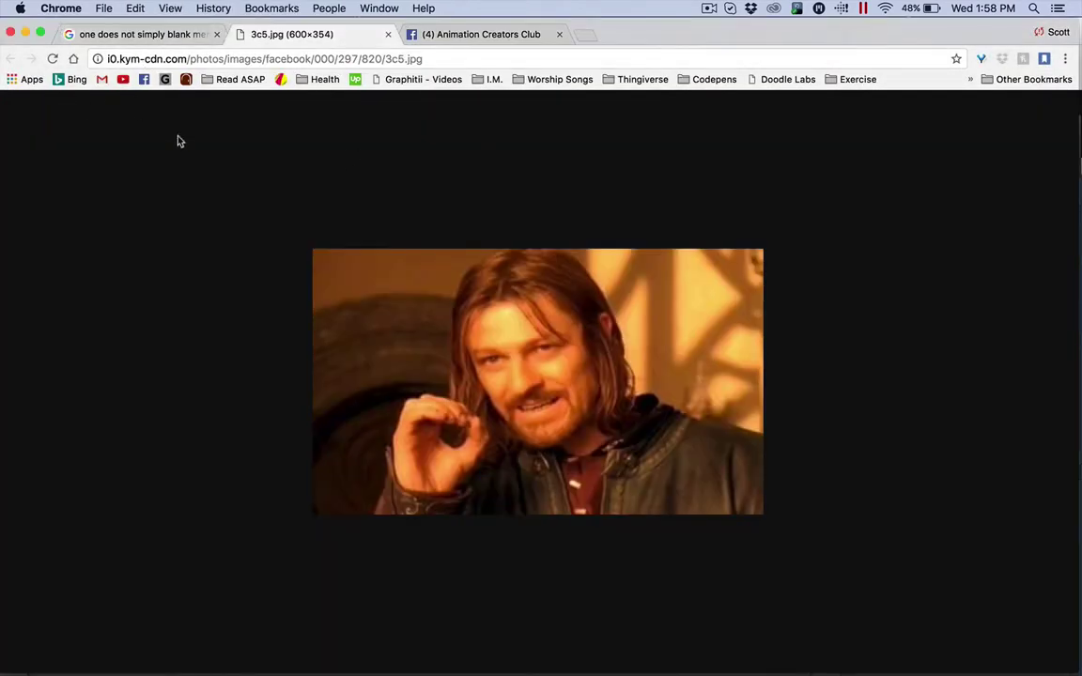
{"action": "left_click", "coordinate": [387, 35]}
{"action": "scroll", "coordinate": [263, 221], "scroll_direction": "up", "scroll_amount": 3}
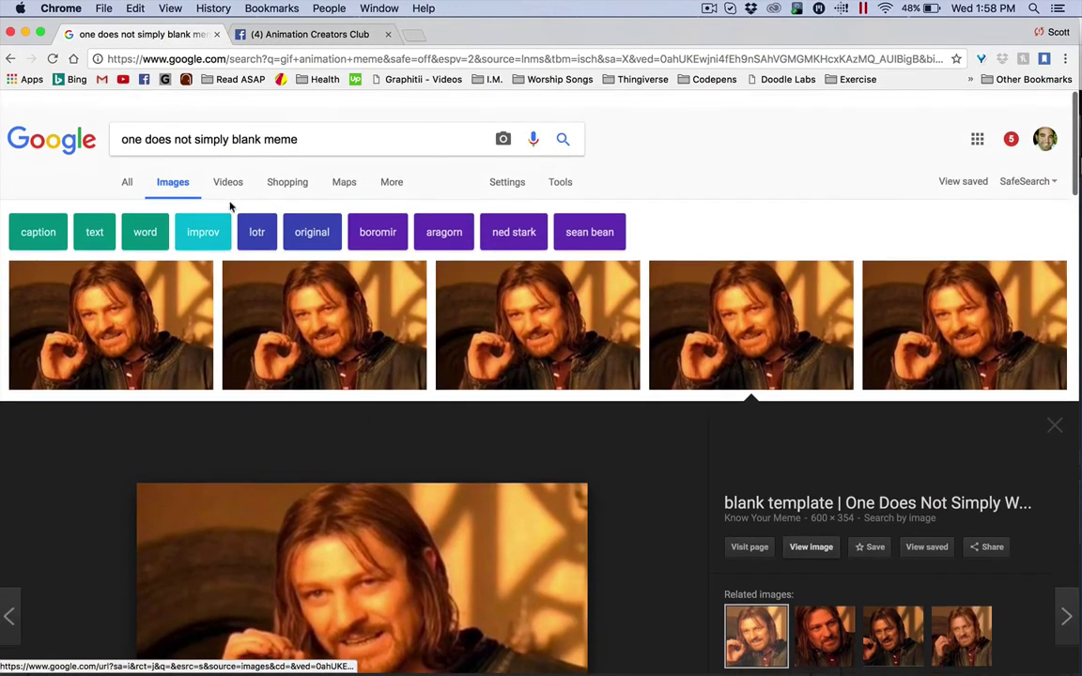
{"action": "scroll", "coordinate": [230, 207], "scroll_direction": "down", "scroll_amount": 1}
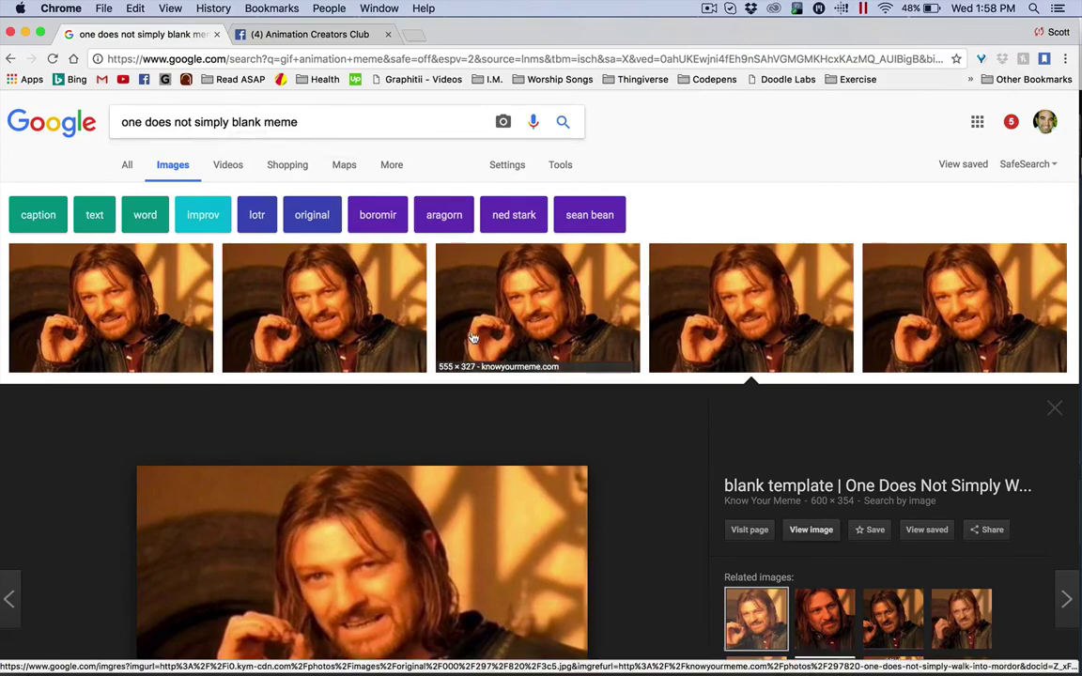
{"action": "scroll", "coordinate": [481, 407], "scroll_direction": "down", "scroll_amount": 5}
{"action": "scroll", "coordinate": [481, 406], "scroll_direction": "up", "scroll_amount": 3}
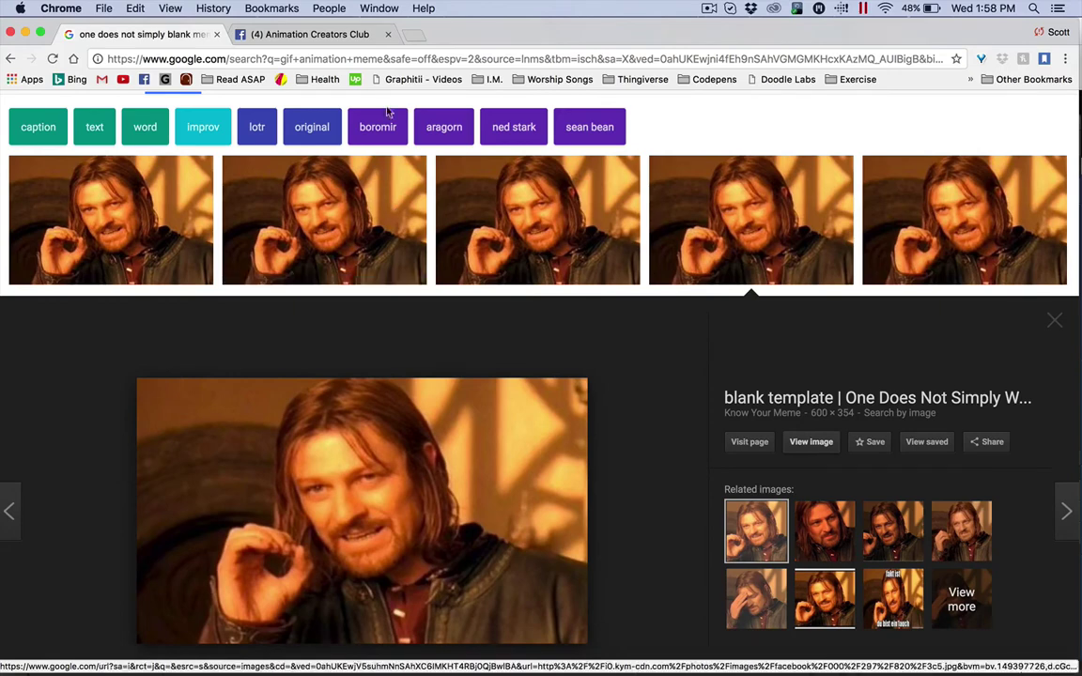
{"action": "scroll", "coordinate": [272, 210], "scroll_direction": "up", "scroll_amount": 2}
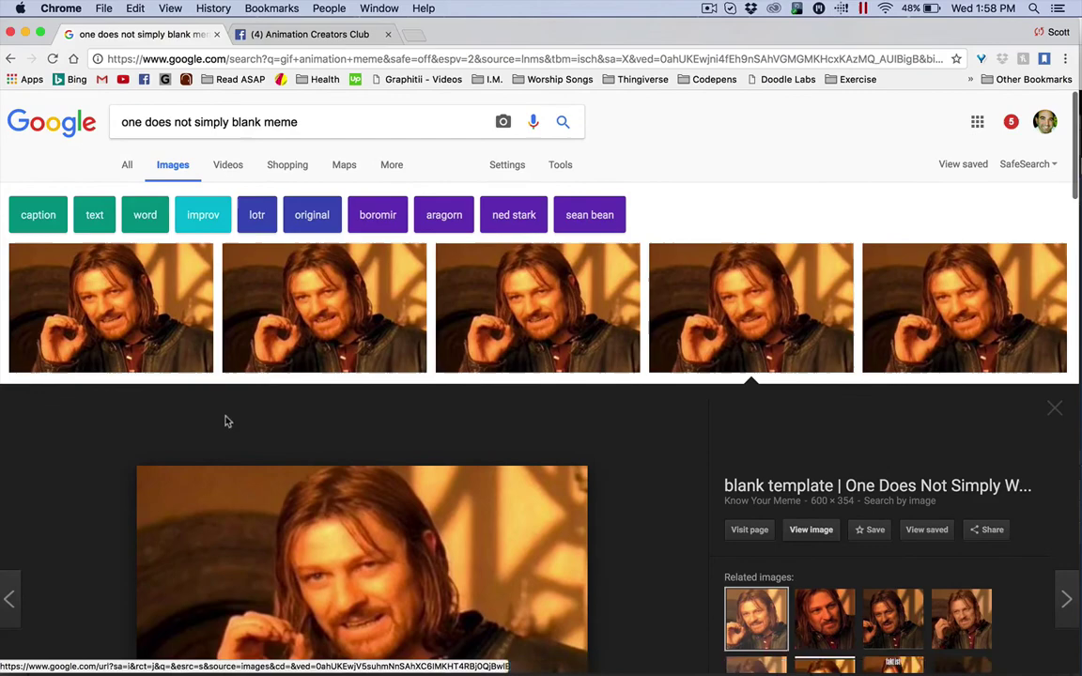
Step: Play, replay and pause the posted meme video in Animation Creators Club, then return to the animator
{"action": "left_click", "coordinate": [291, 33]}
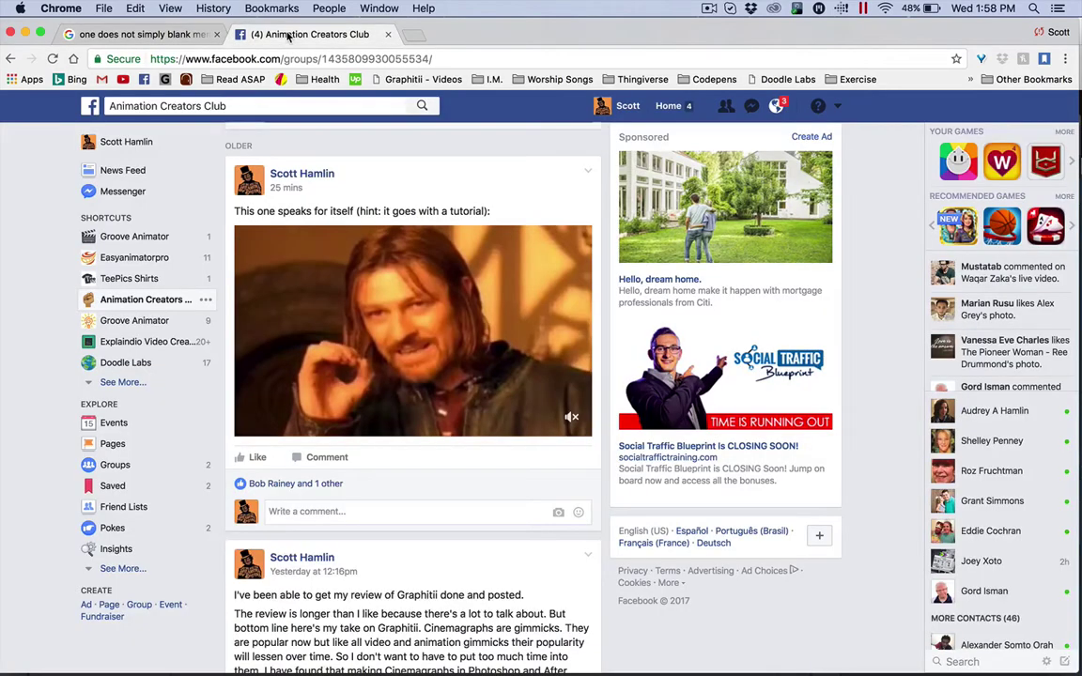
{"action": "left_click", "coordinate": [489, 288]}
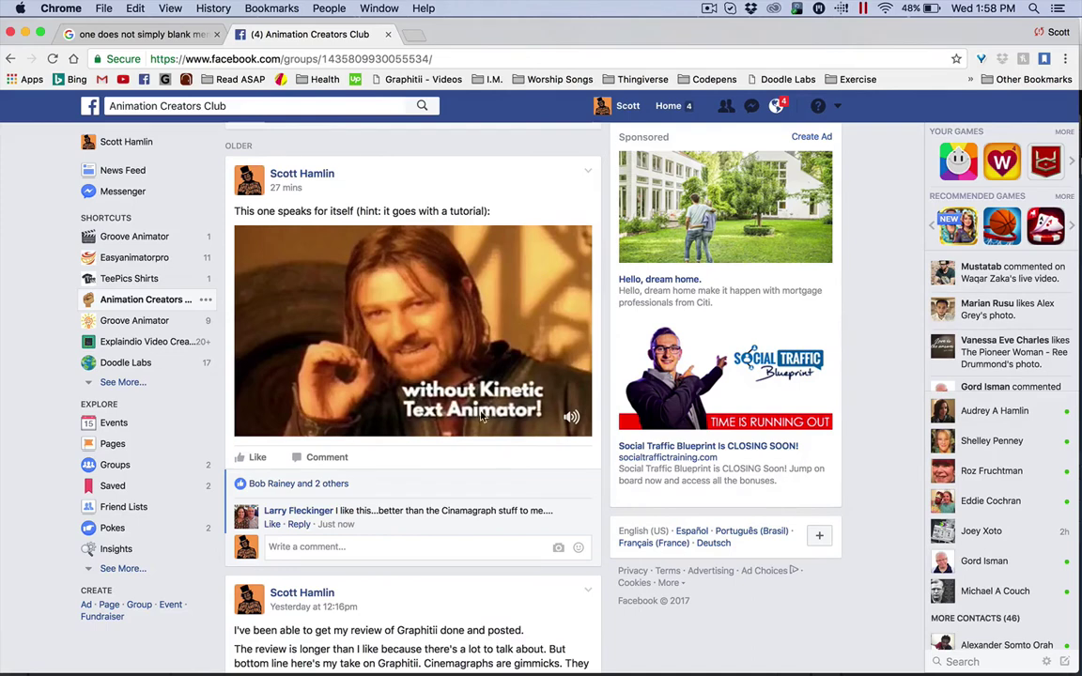
{"action": "mouse_move", "coordinate": [470, 367]}
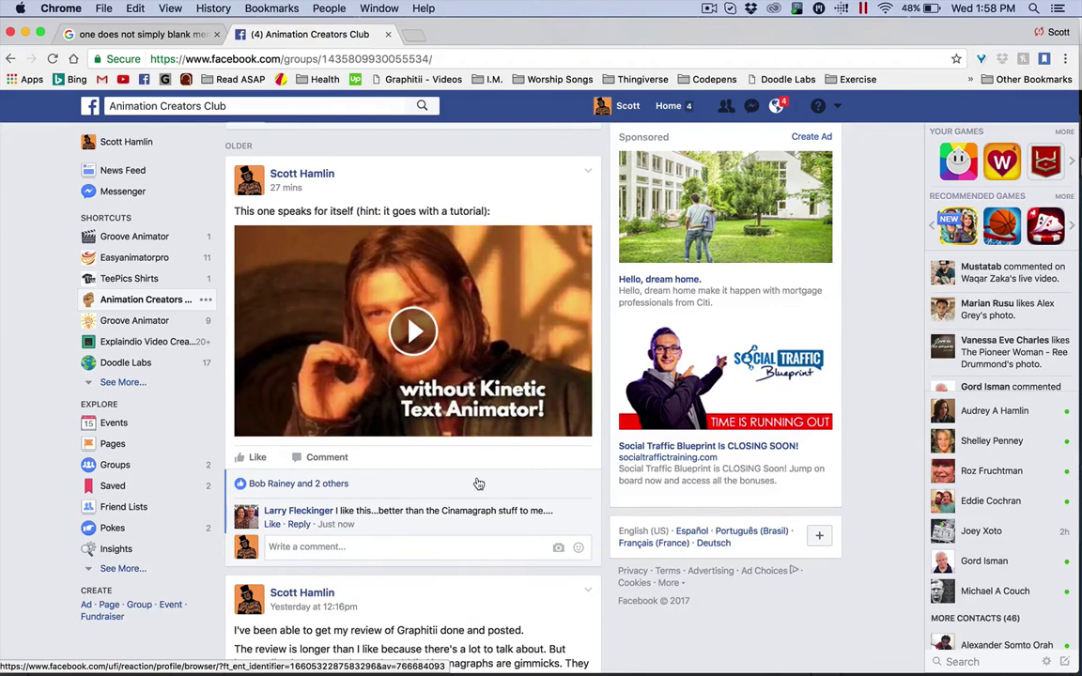
{"action": "left_click", "coordinate": [479, 432]}
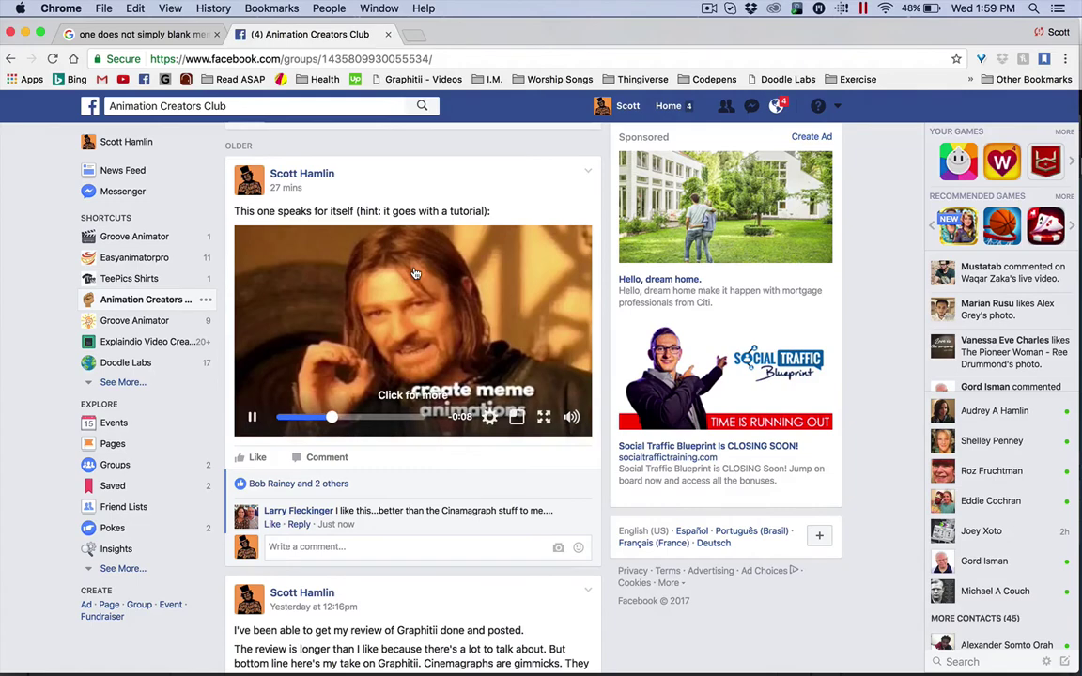
{"action": "left_click", "coordinate": [252, 419]}
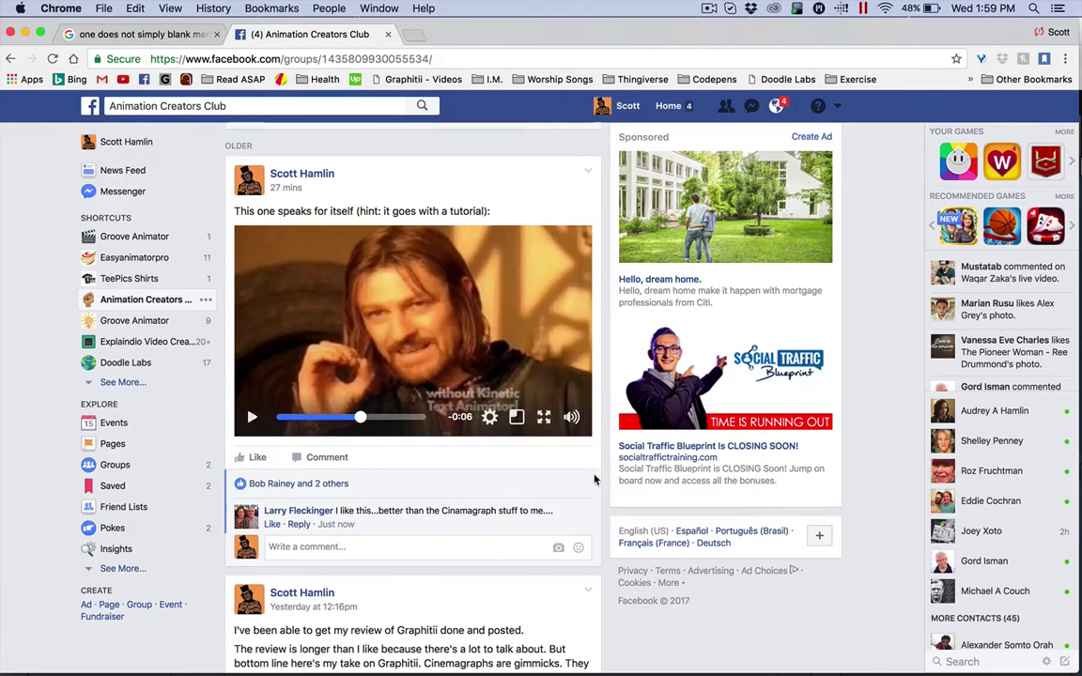
{"action": "mouse_move", "coordinate": [380, 660]}
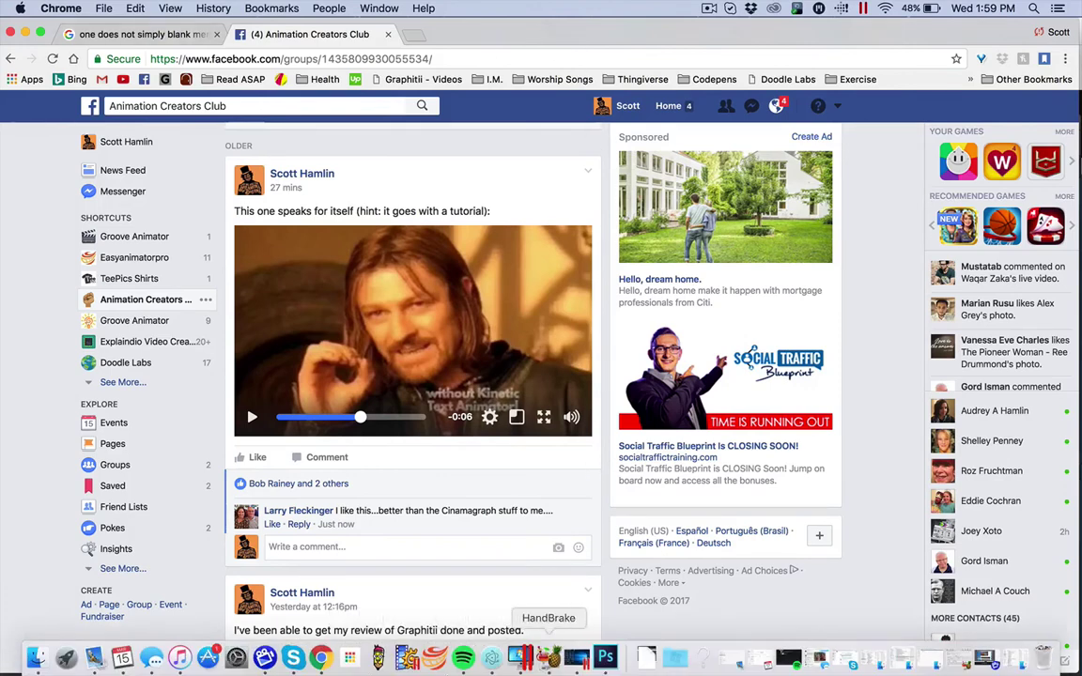
{"action": "left_click", "coordinate": [494, 660]}
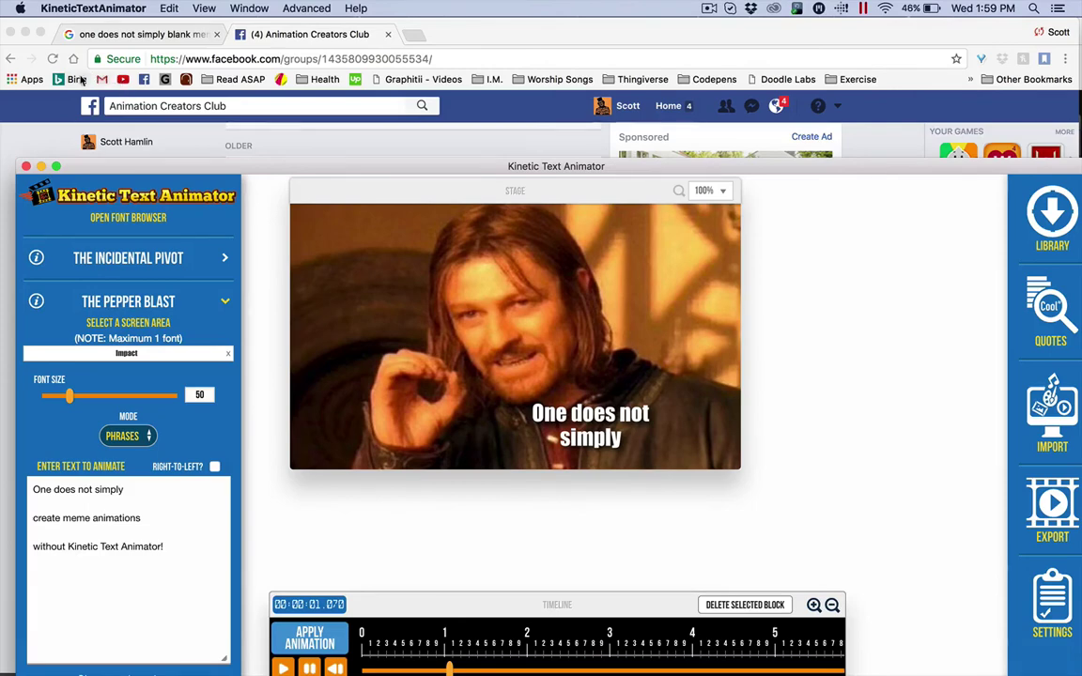
Step: Bring Kinetic Text Animator back from the Dock and zoom its window to fill the screen
{"action": "left_click", "coordinate": [914, 85]}
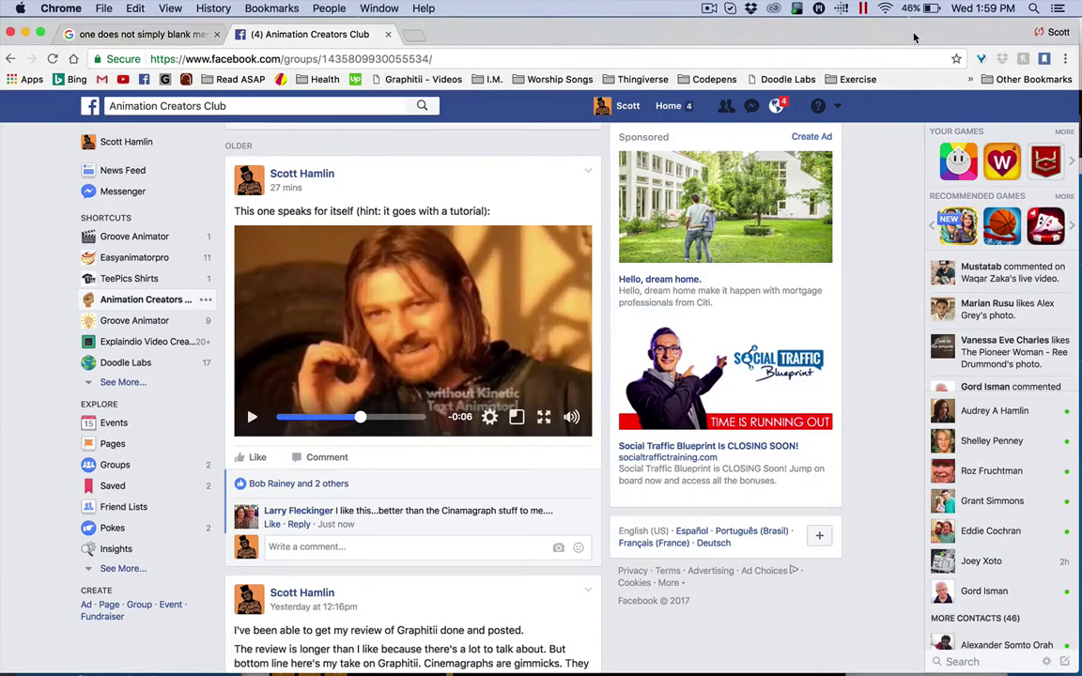
{"action": "mouse_move", "coordinate": [648, 669]}
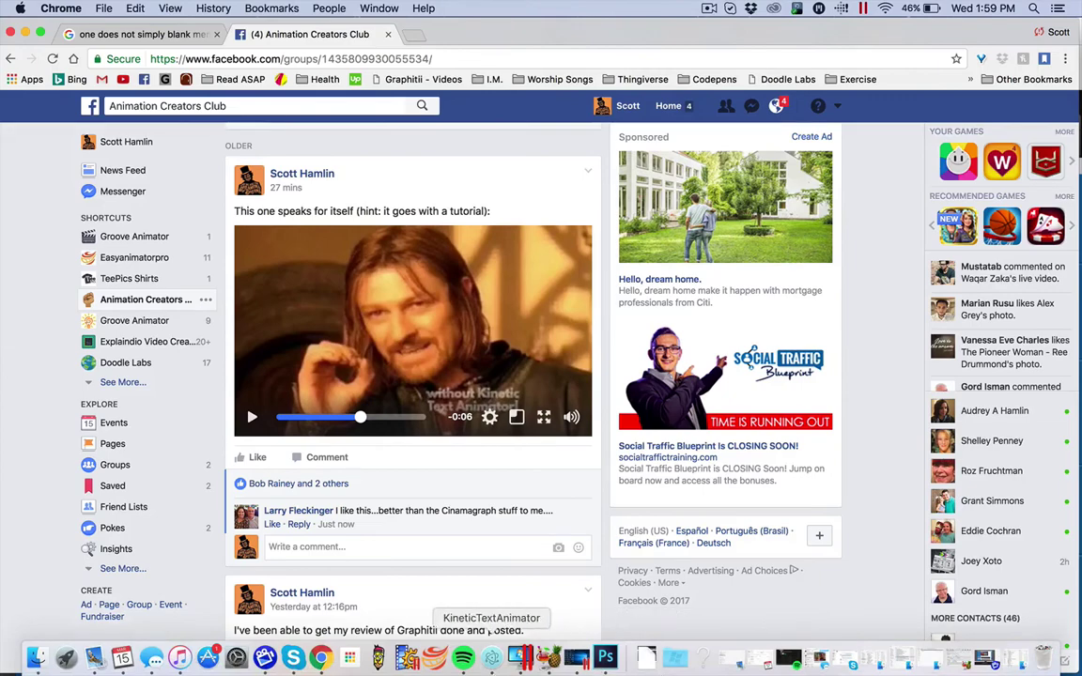
{"action": "left_click", "coordinate": [492, 658]}
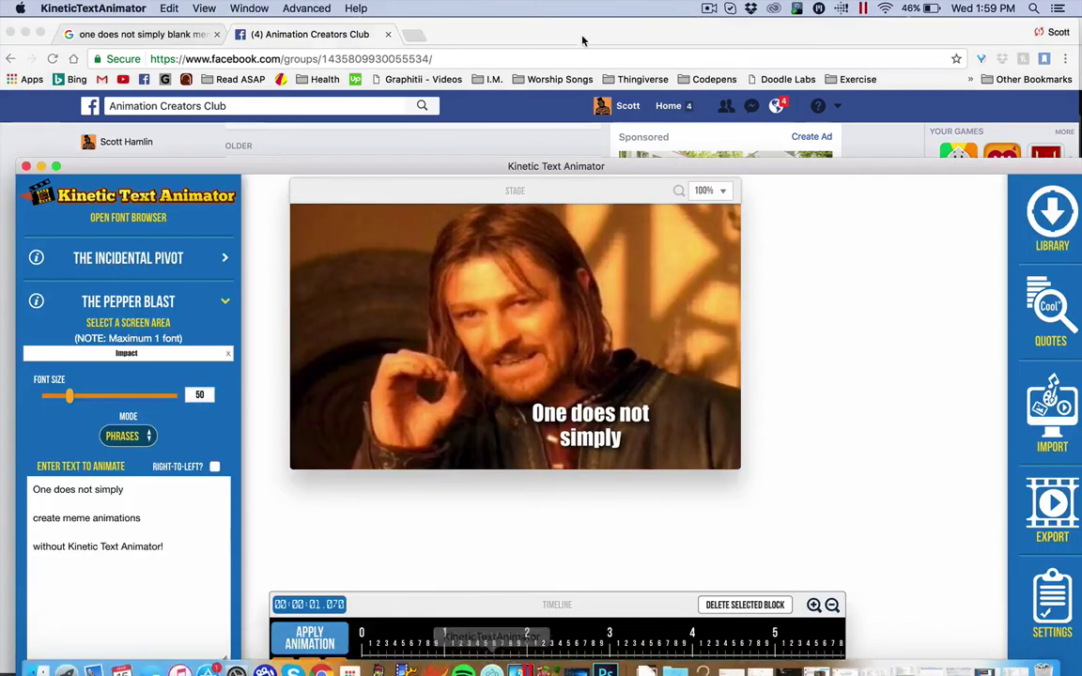
{"action": "double_click", "coordinate": [827, 171]}
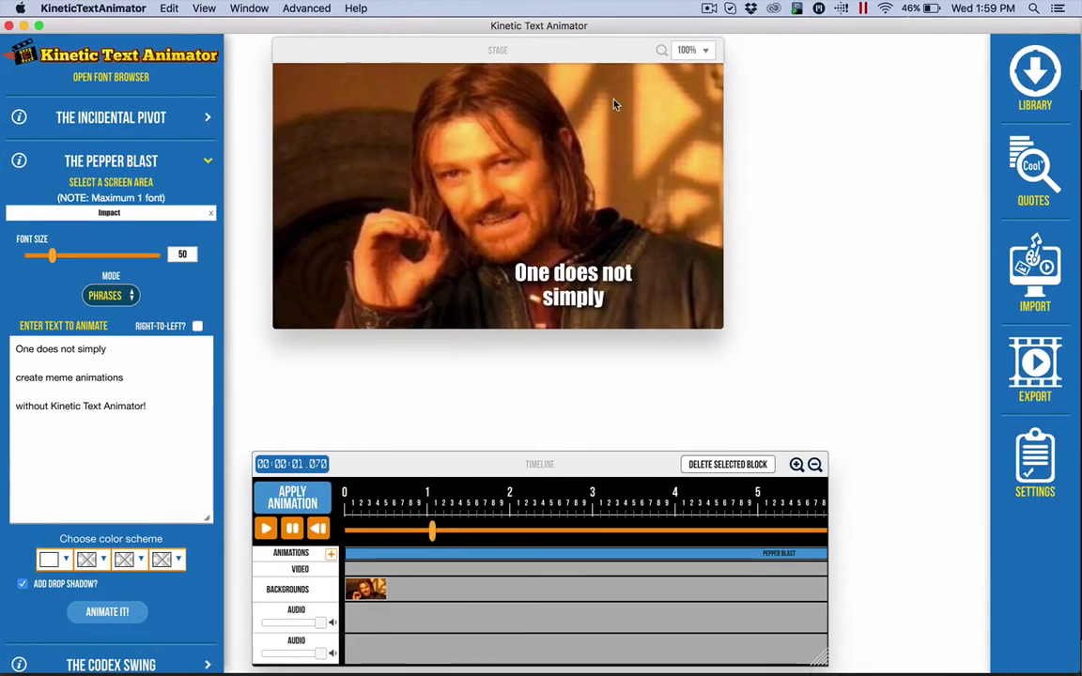